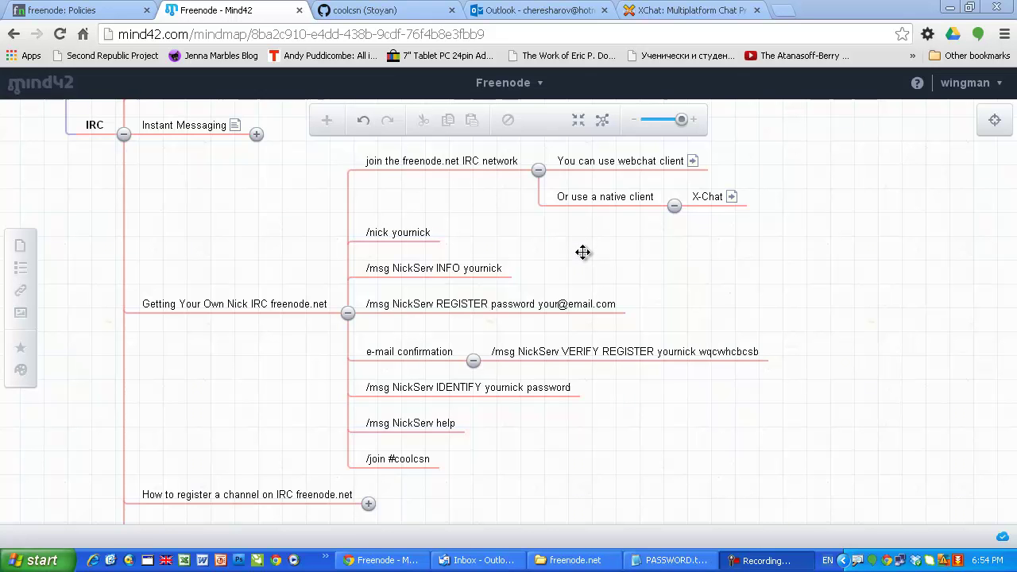
Step: Scroll through the Freenode outline in Mind42 to review it
scroll(580, 276, up, 1)
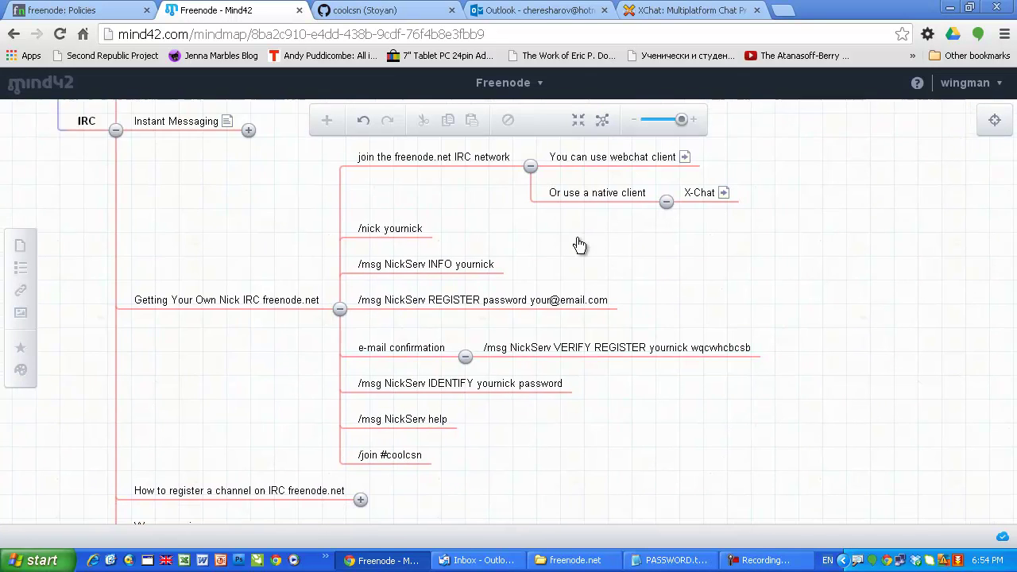
scroll(580, 270, down, 2)
scroll(579, 247, up, 1)
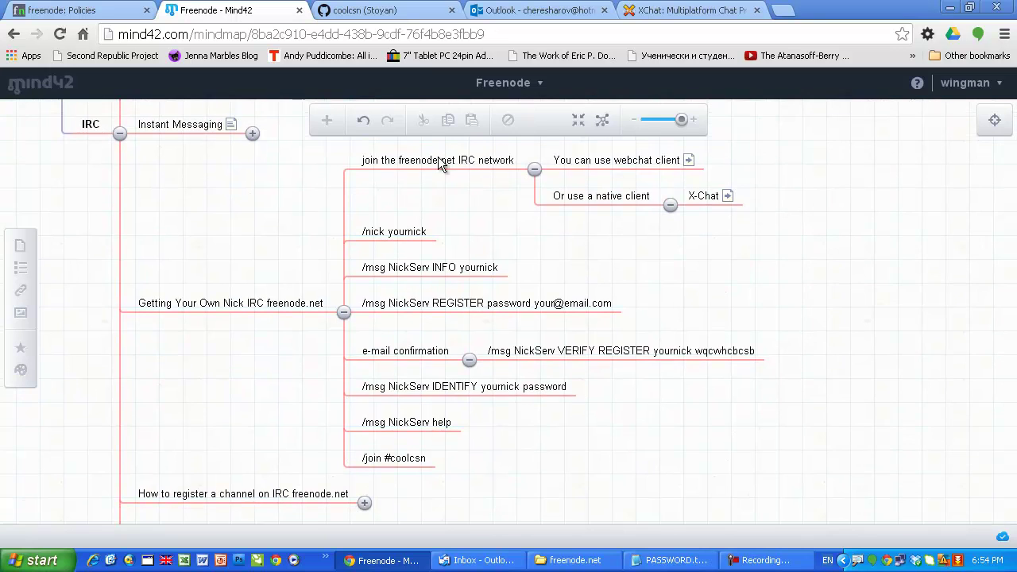
Step: In the Policies tab, trim the address to freenode.net and load the home page
key(ctrl+shift+Tab)
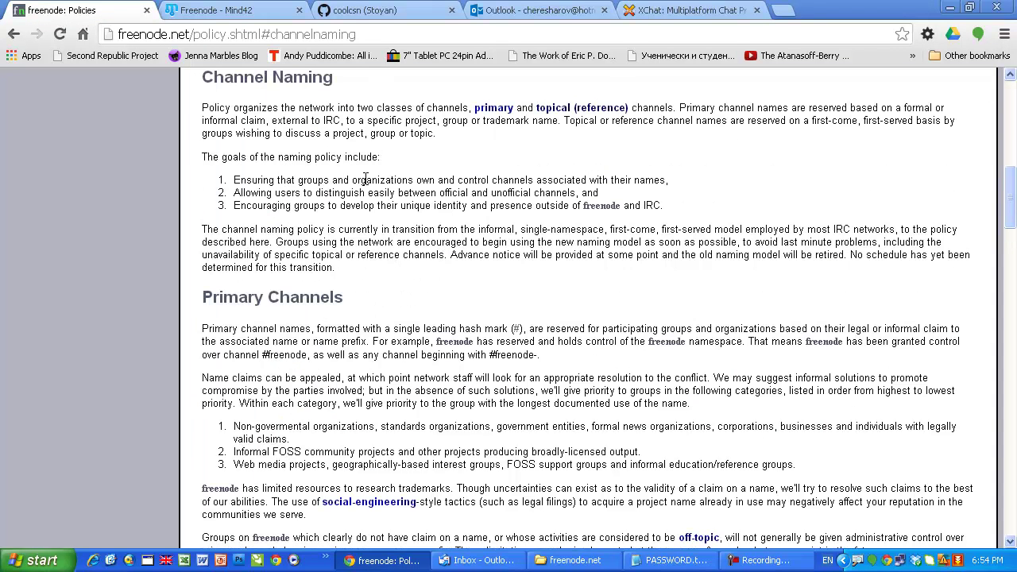
key(Home)
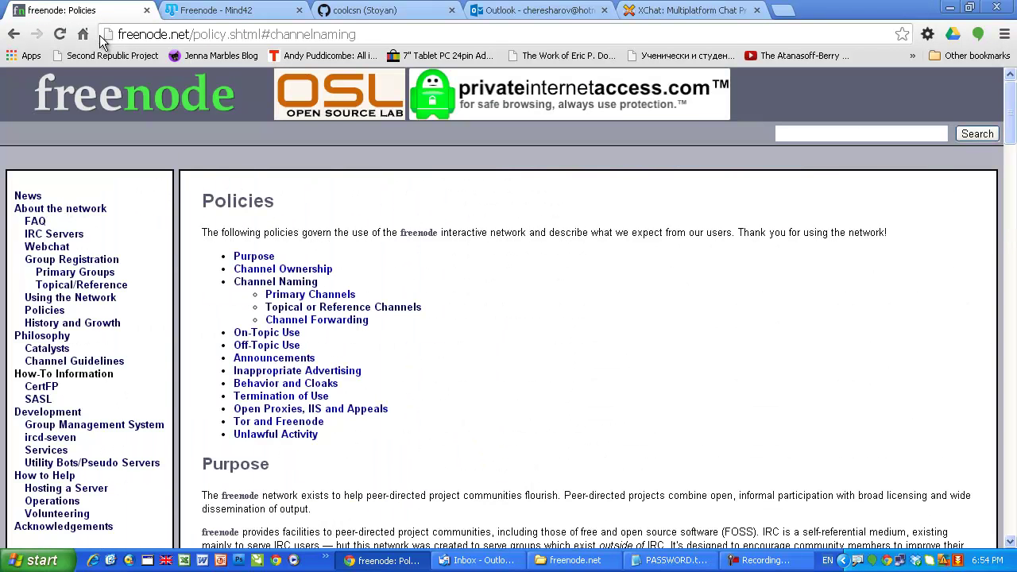
key(ctrl+l)
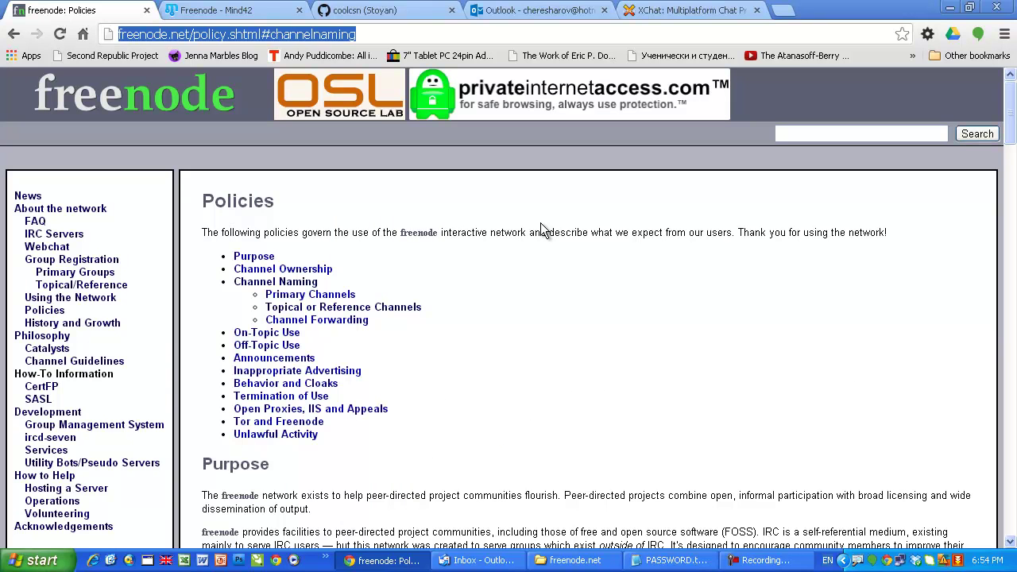
click(537, 225)
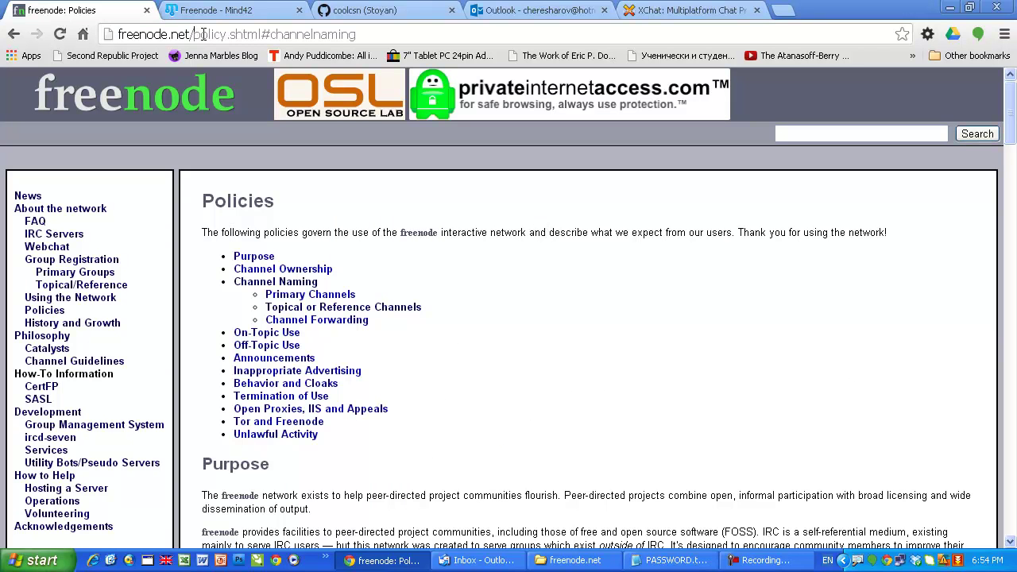
drag(189, 34, 759, 34)
key(BackSpace)
key(Return)
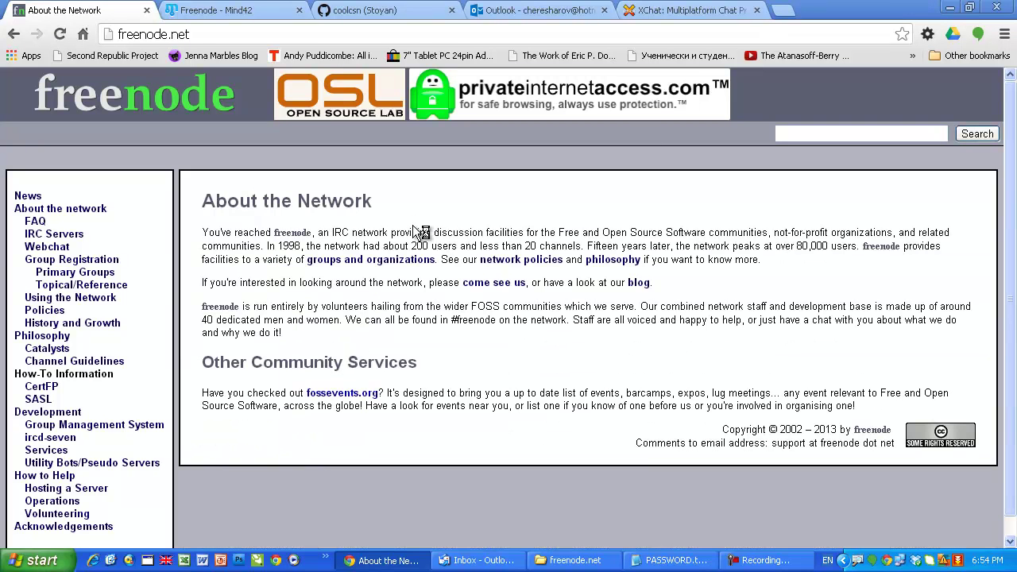
Step: Back in the Freenode mind map, select and then deselect the 'join the freenode.net IRC network' node
click(253, 13)
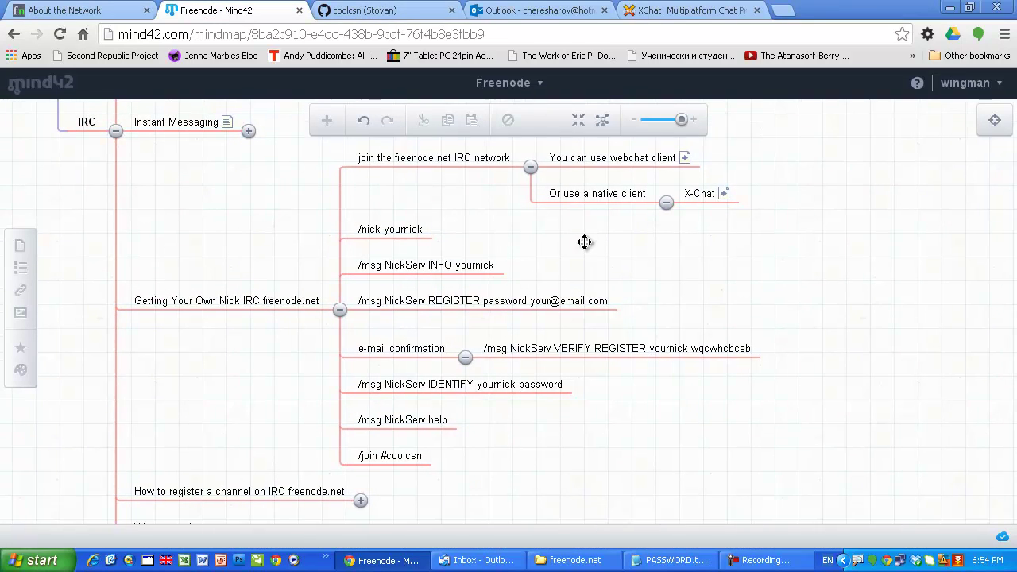
click(419, 163)
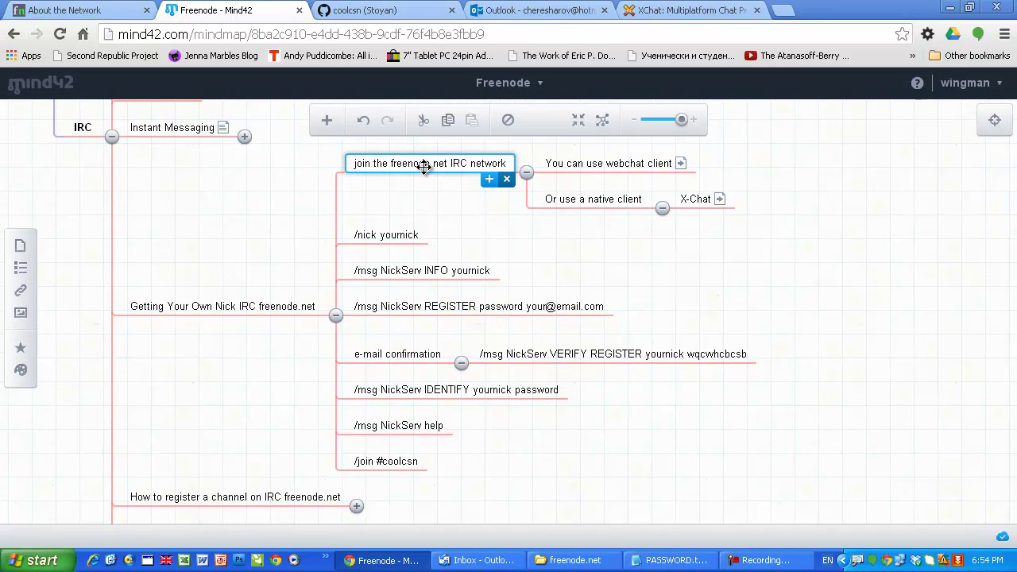
click(483, 227)
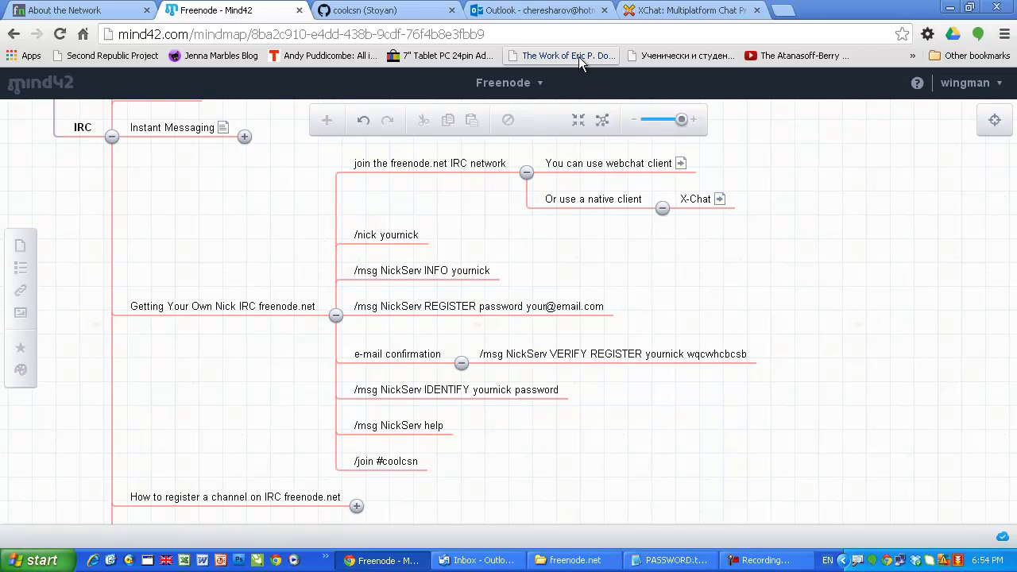
Step: Replace the XChat site with webchat.freenode.net in the same tab
click(671, 11)
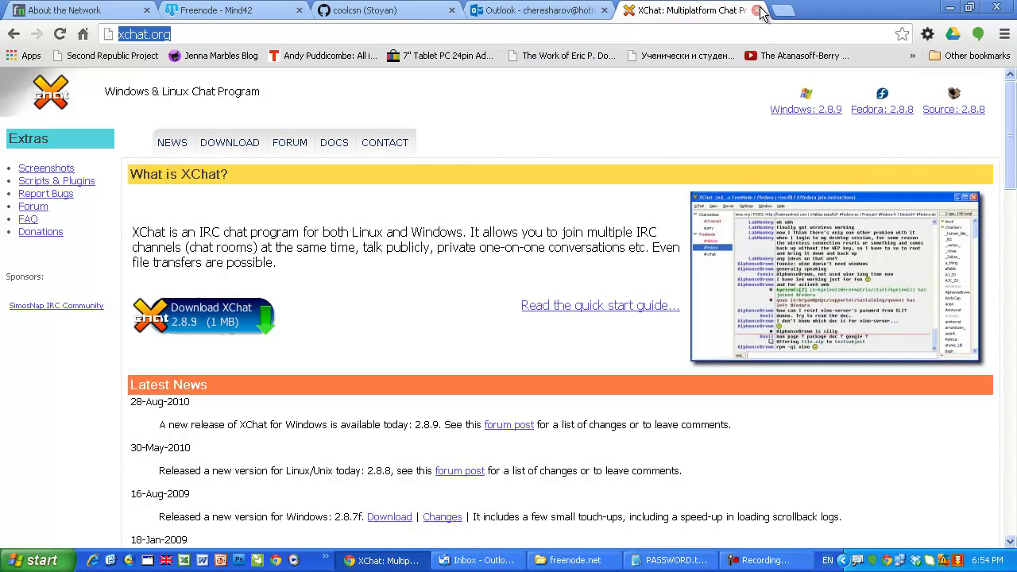
click(625, 30)
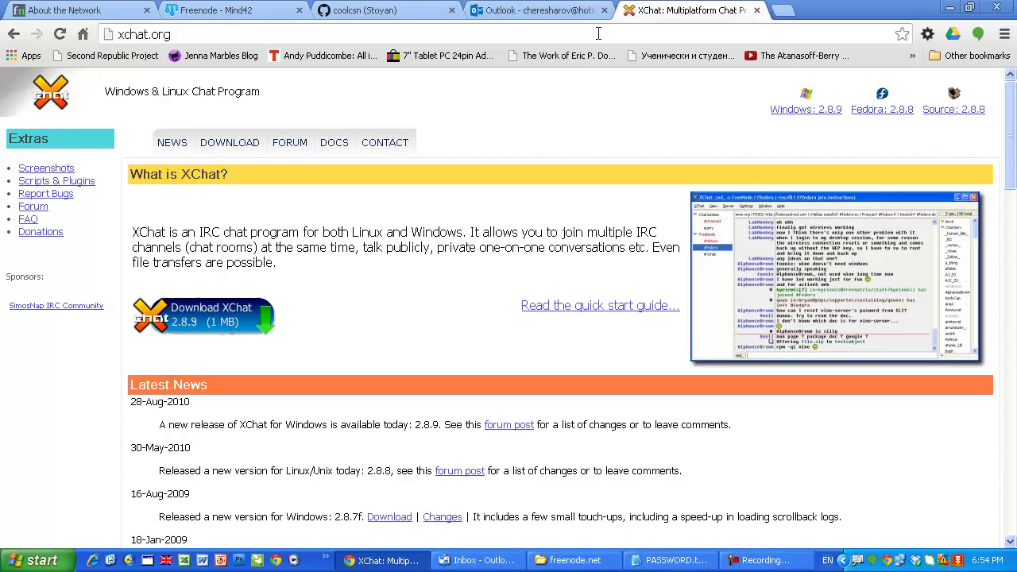
click(238, 35)
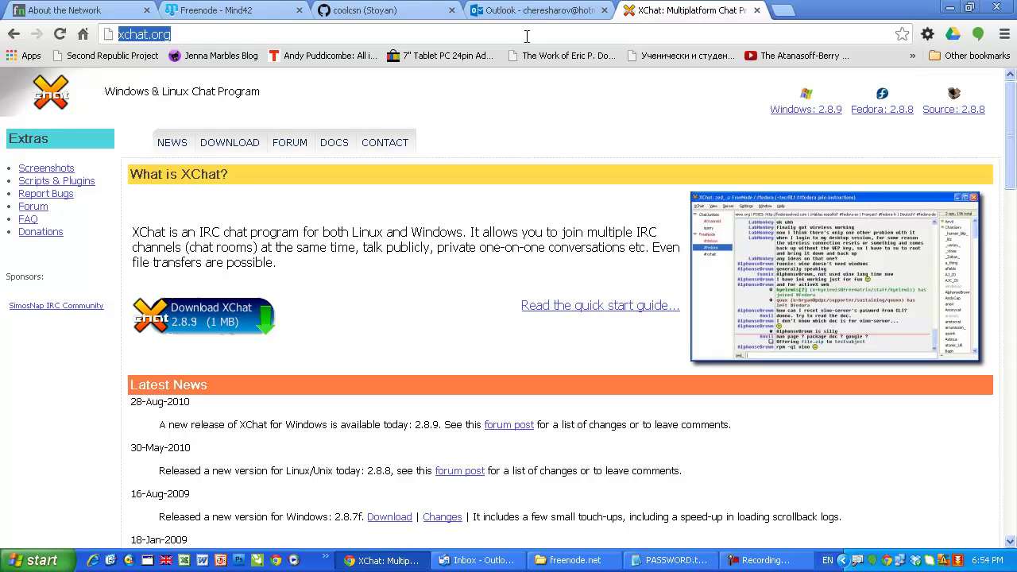
text(webchat)
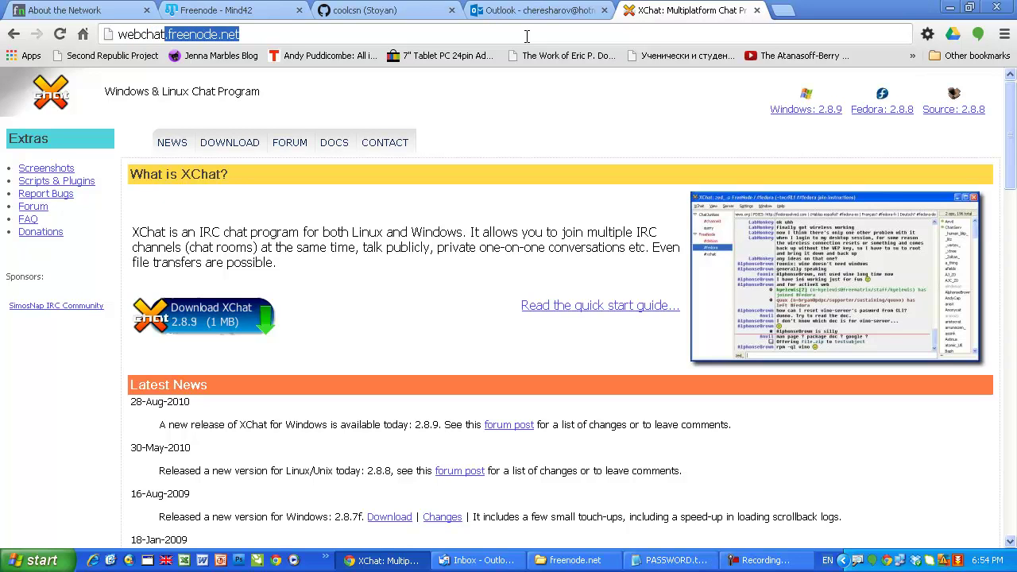
text(.freeno)
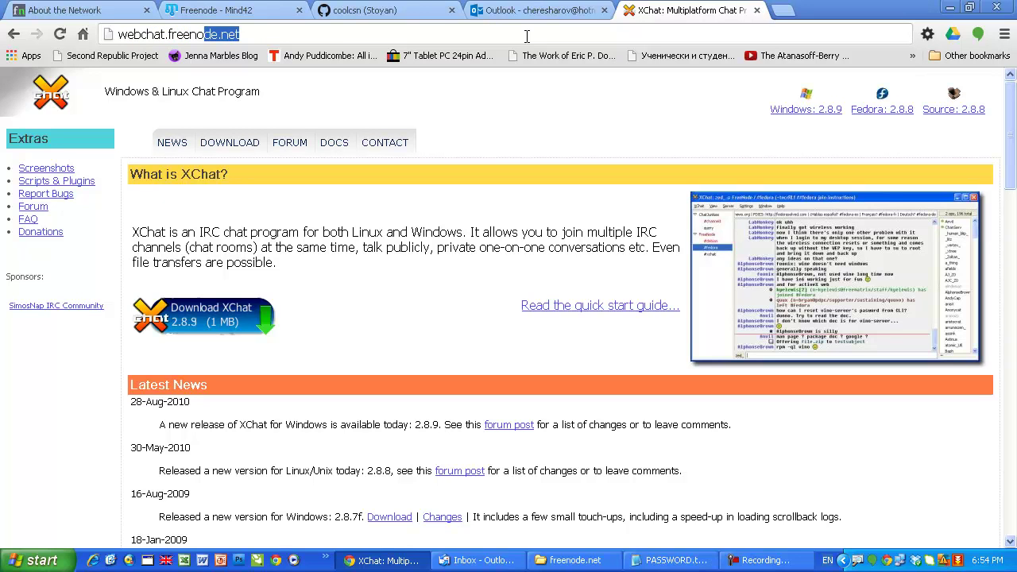
text(de.net)
key(Return)
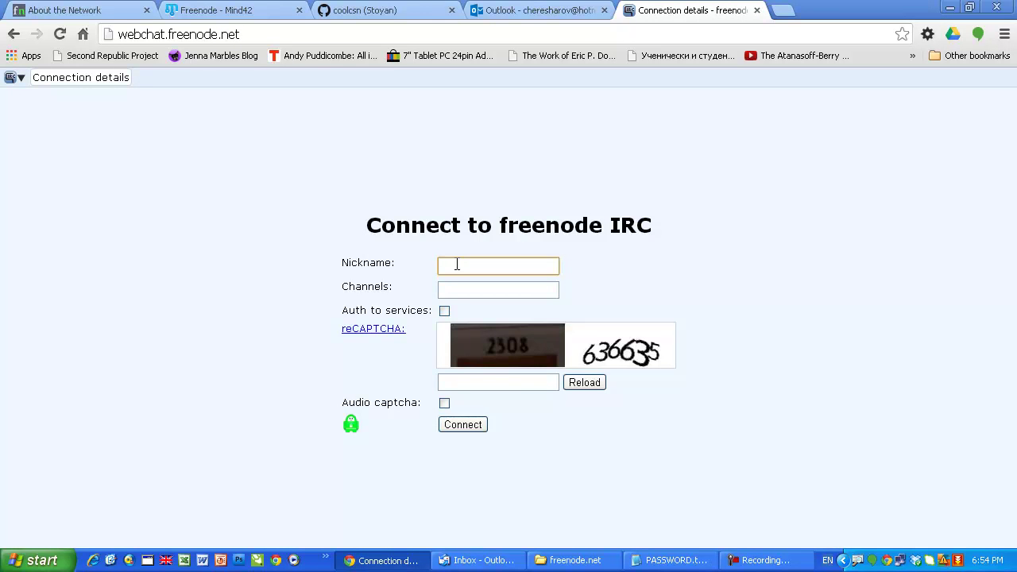
Step: Enter a nickname and the channel #coolcsn in the connection form
text(wingman)
key(Tab)
text(#)
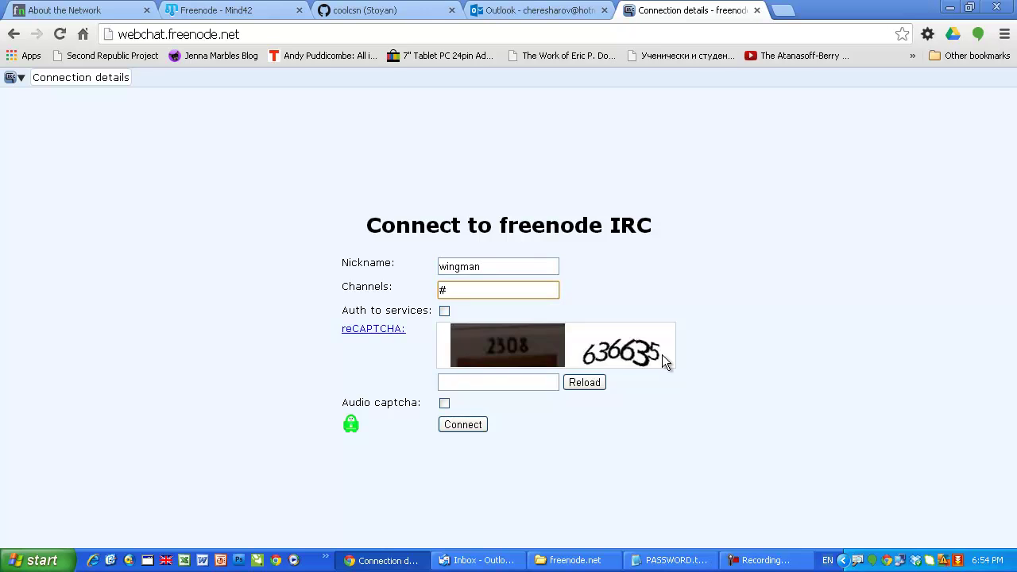
text(coolcsn)
click(200, 9)
drag(673, 314, 663, 287)
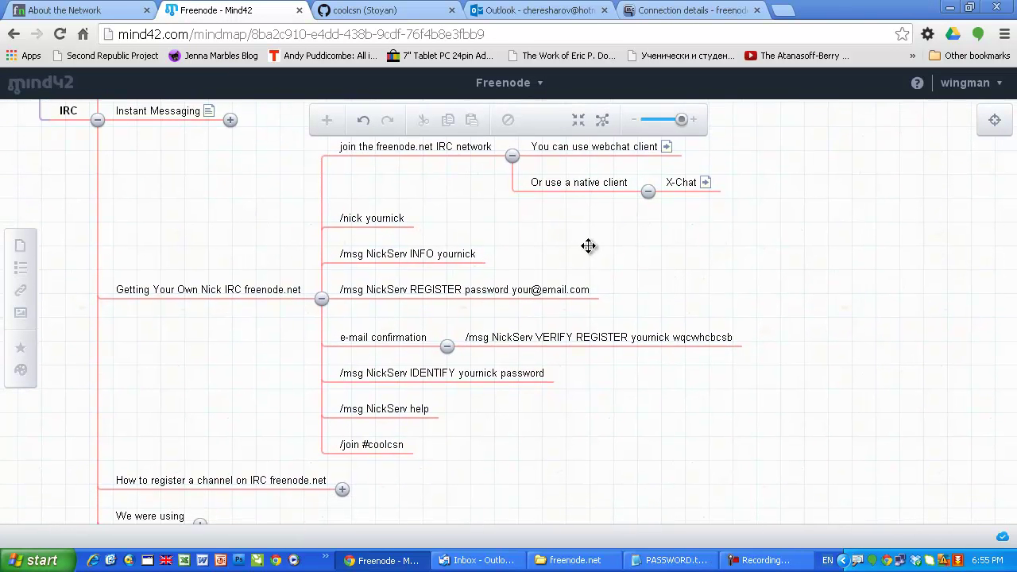
drag(588, 246, 588, 251)
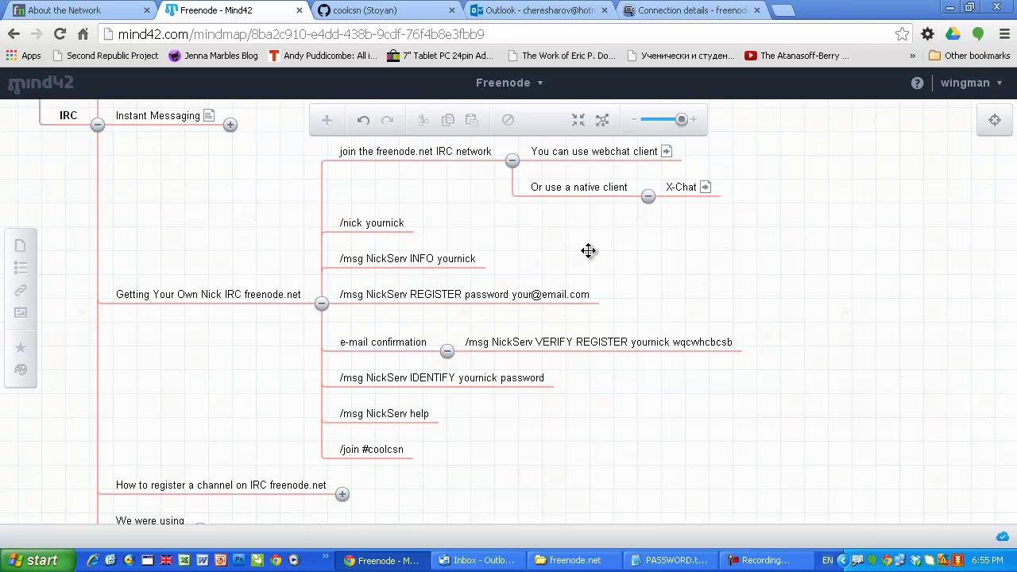
click(709, 14)
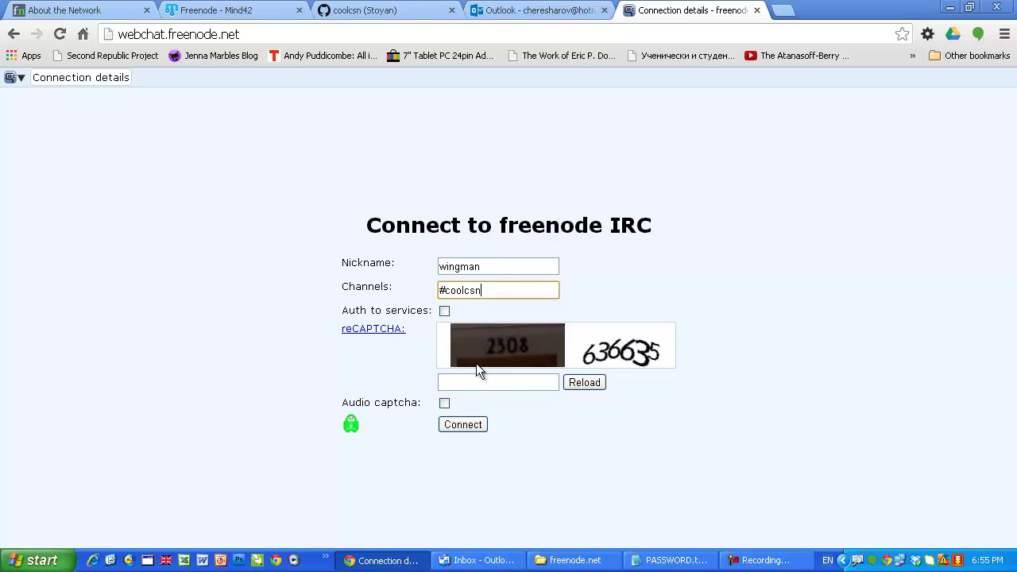
click(385, 17)
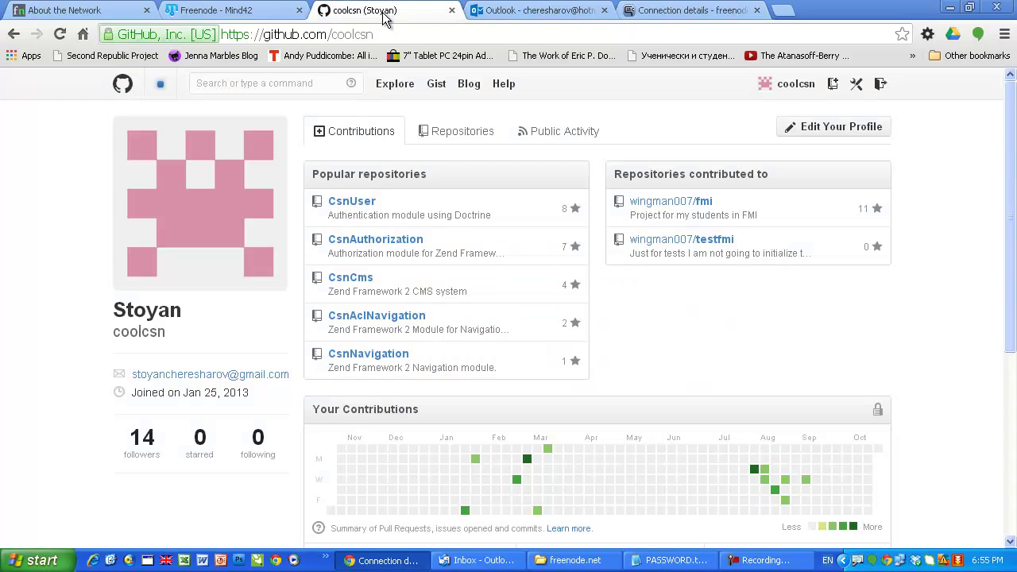
click(455, 135)
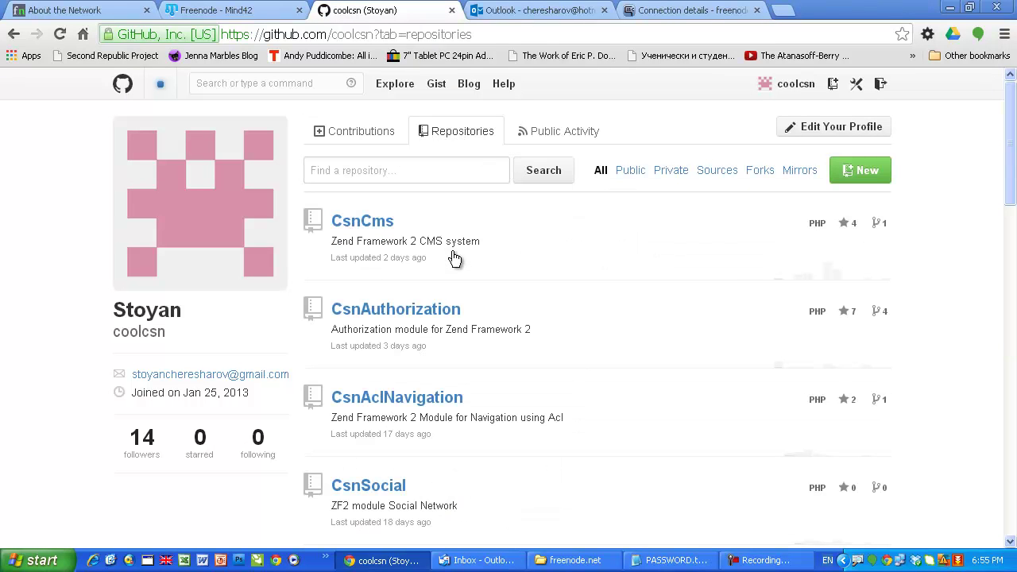
scroll(569, 280, down, 2)
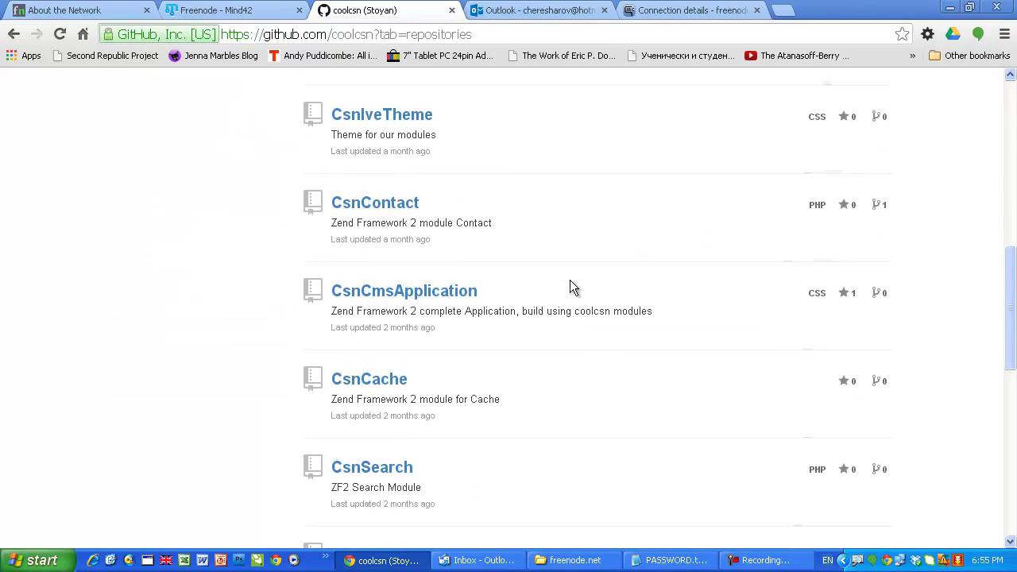
scroll(569, 280, up, 2)
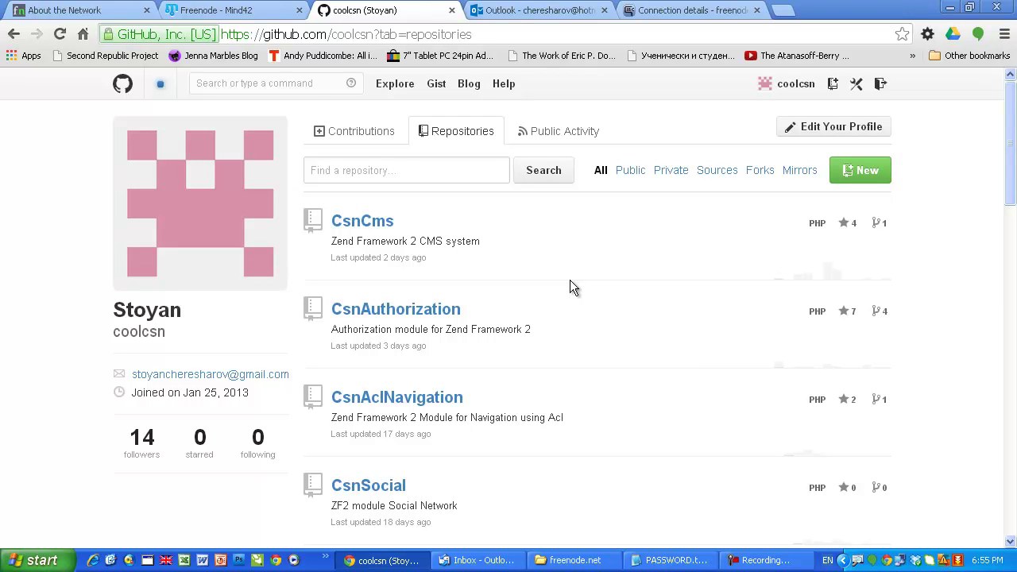
scroll(570, 286, down, 5)
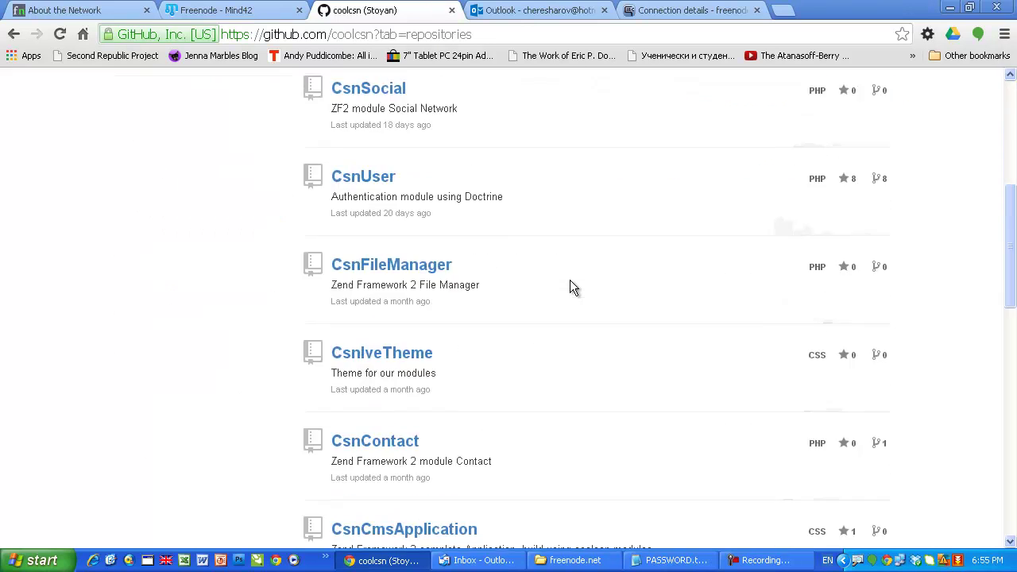
scroll(569, 287, up, 5)
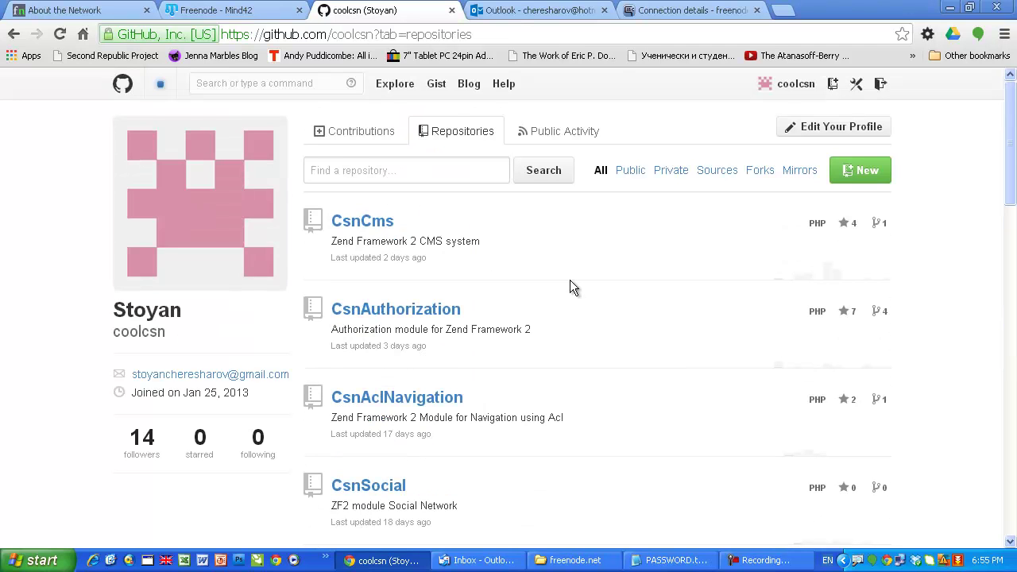
click(679, 10)
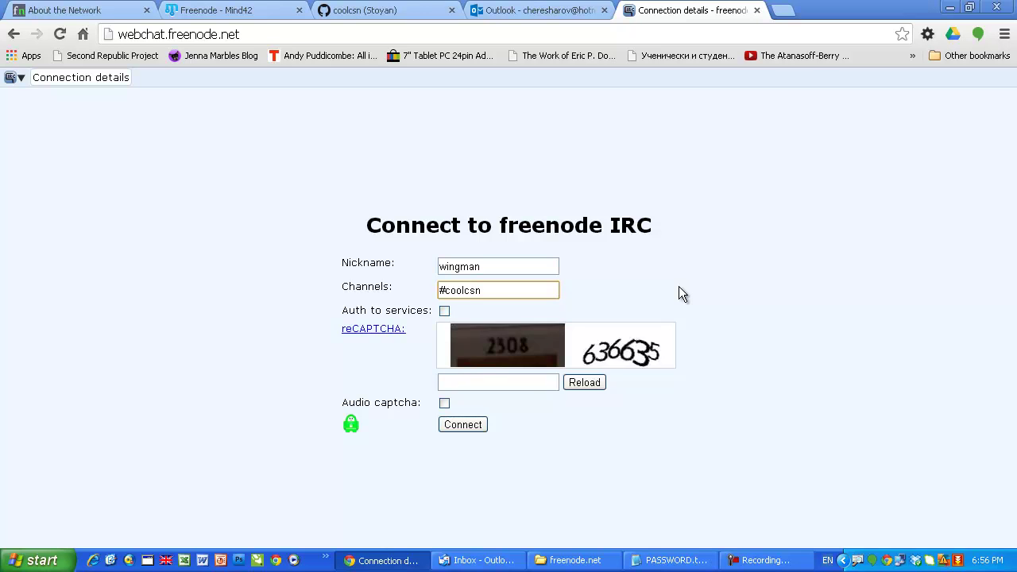
Step: Enter the reCAPTCHA answer below the nickname and #coolcsn fields
click(476, 382)
text(23)
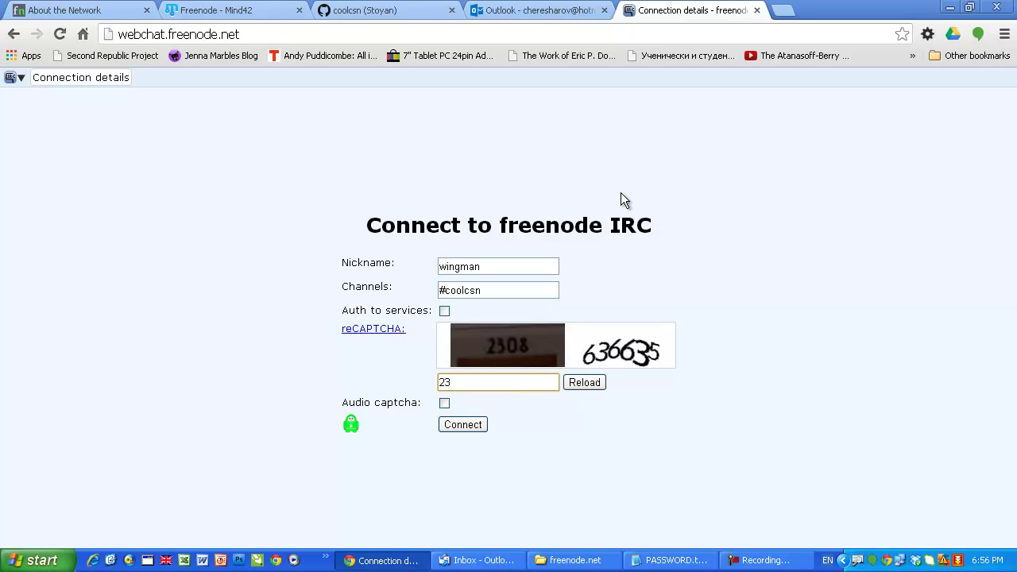
text(086366)
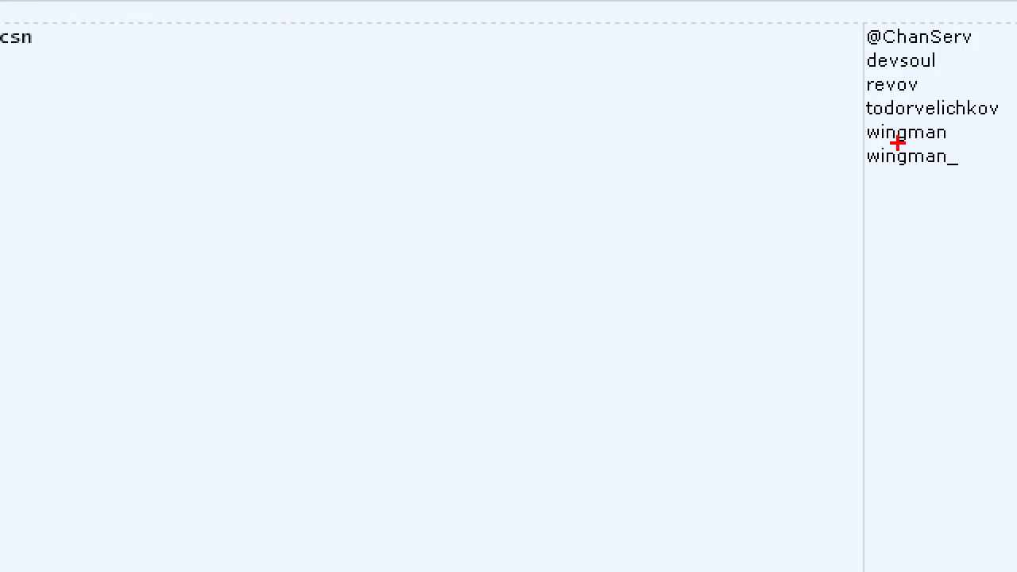
Step: Bring up the whois and query options for the newly joined user in the nick list
drag(896, 143, 897, 283)
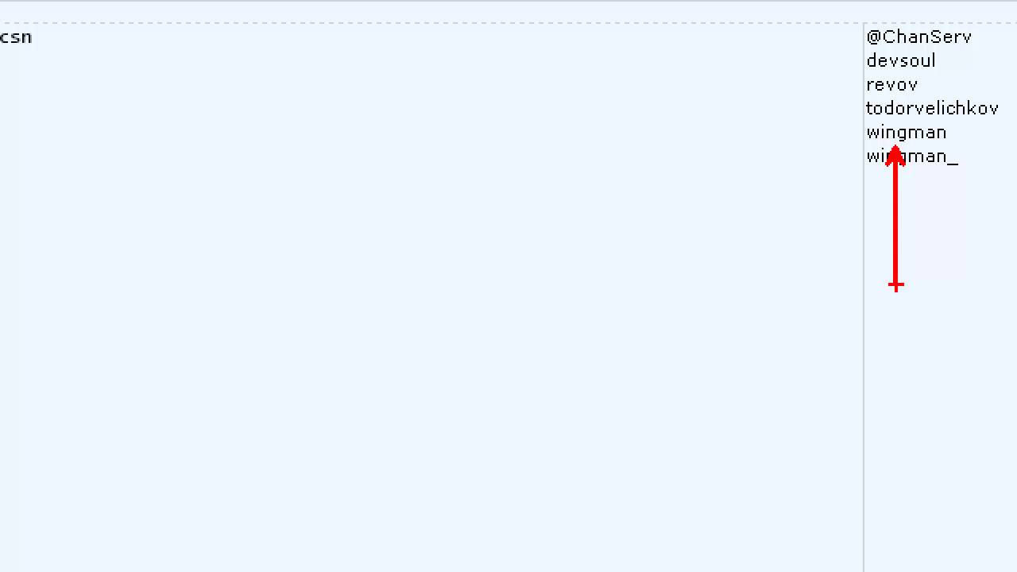
key(Escape)
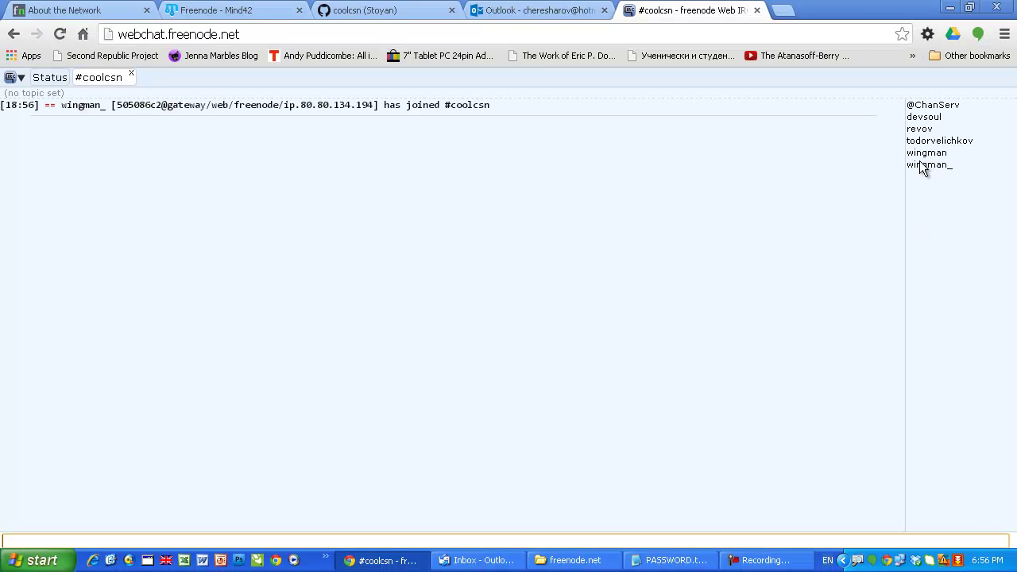
click(919, 165)
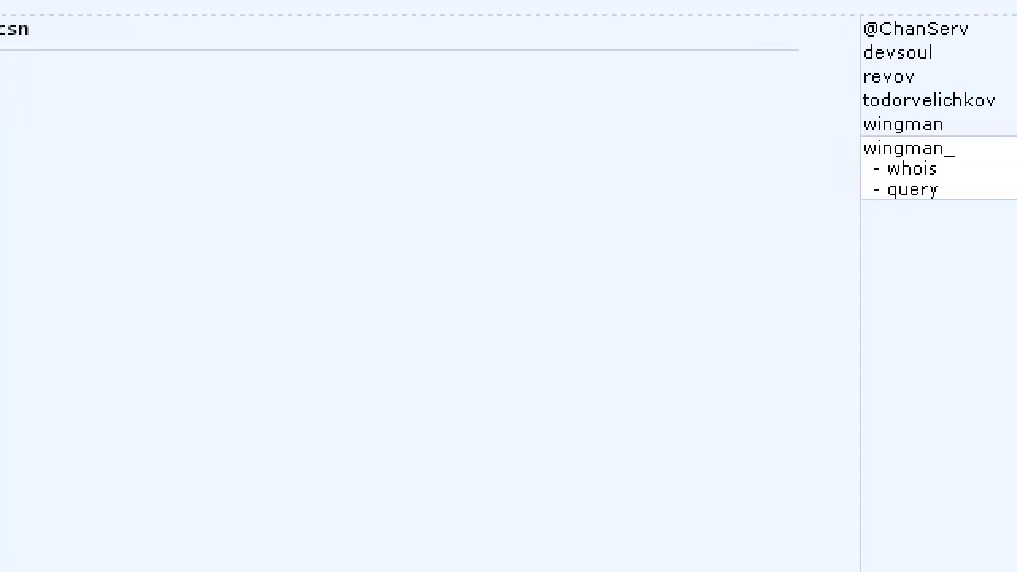
drag(927, 169, 907, 329)
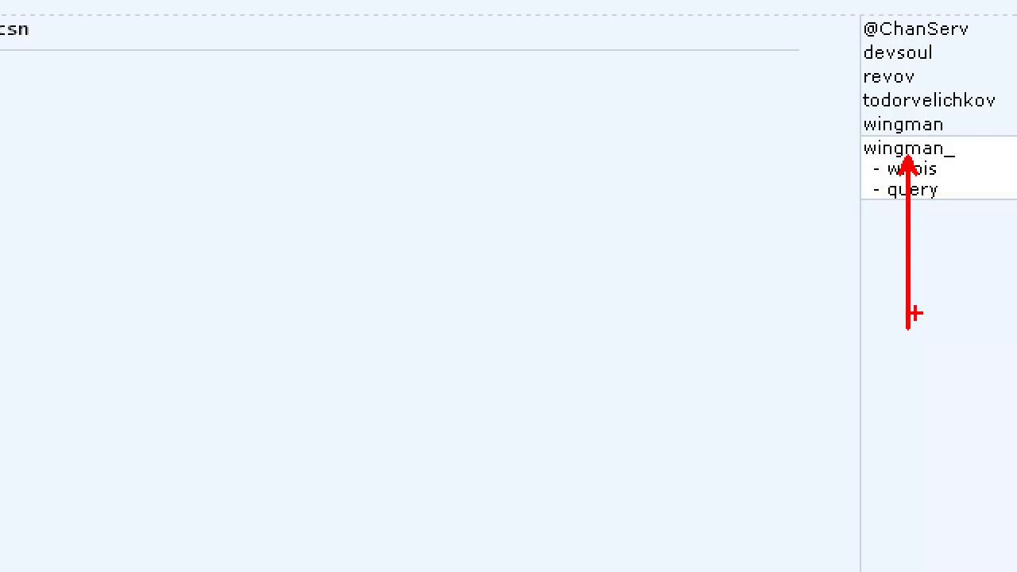
mouse_move(948, 147)
mouse_down()
mouse_move(941, 161)
mouse_move(964, 168)
mouse_move(953, 150)
mouse_up()
key(Escape)
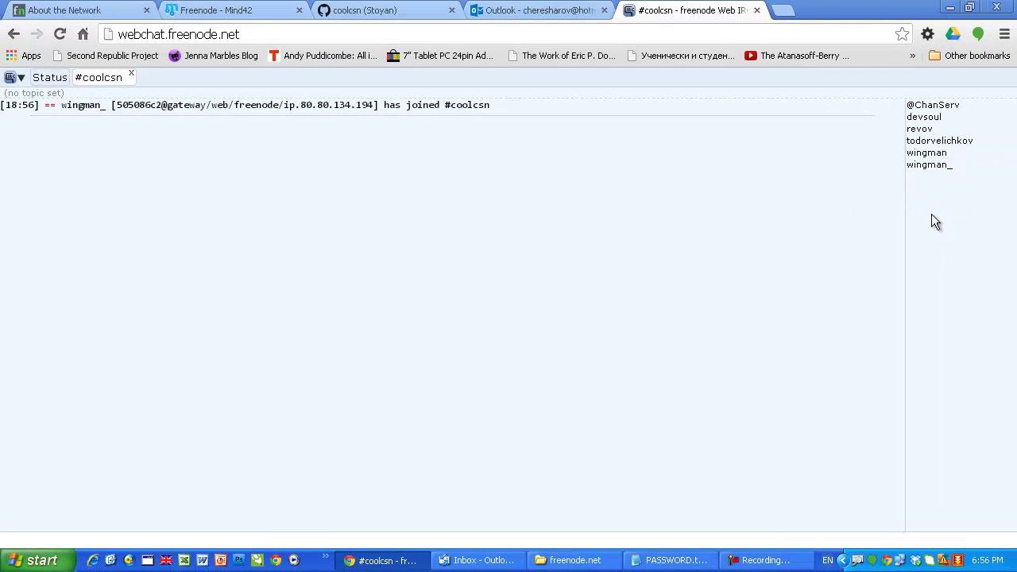
Step: Leave the IRC server with the /quit command
click(144, 540)
text(/)
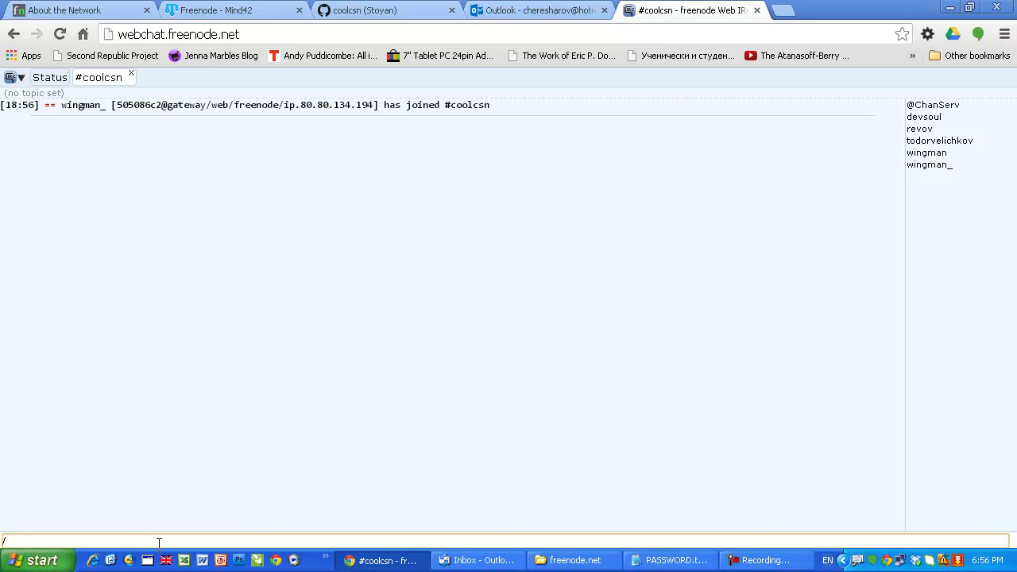
text(quit)
key(Return)
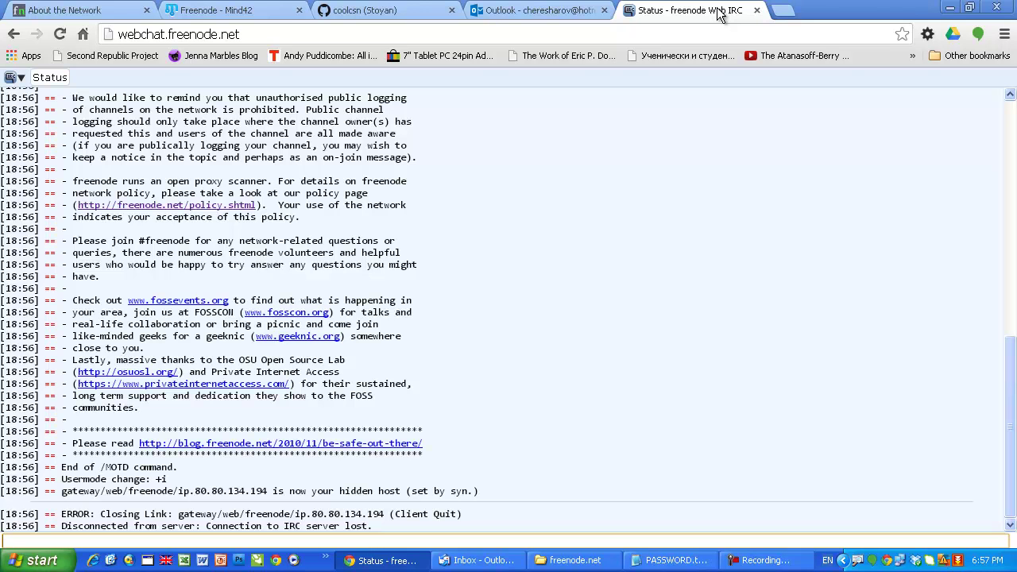
click(262, 17)
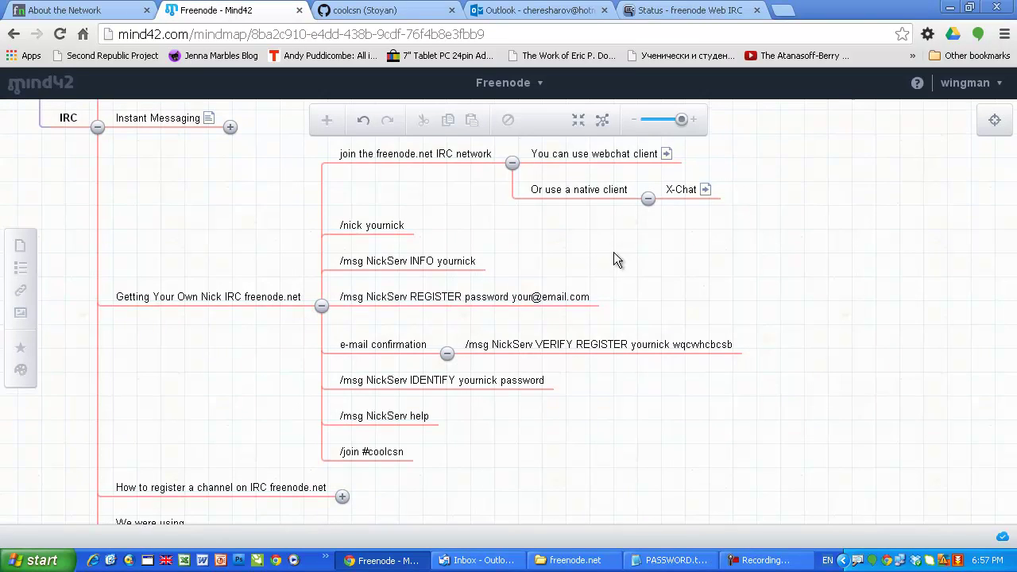
click(450, 167)
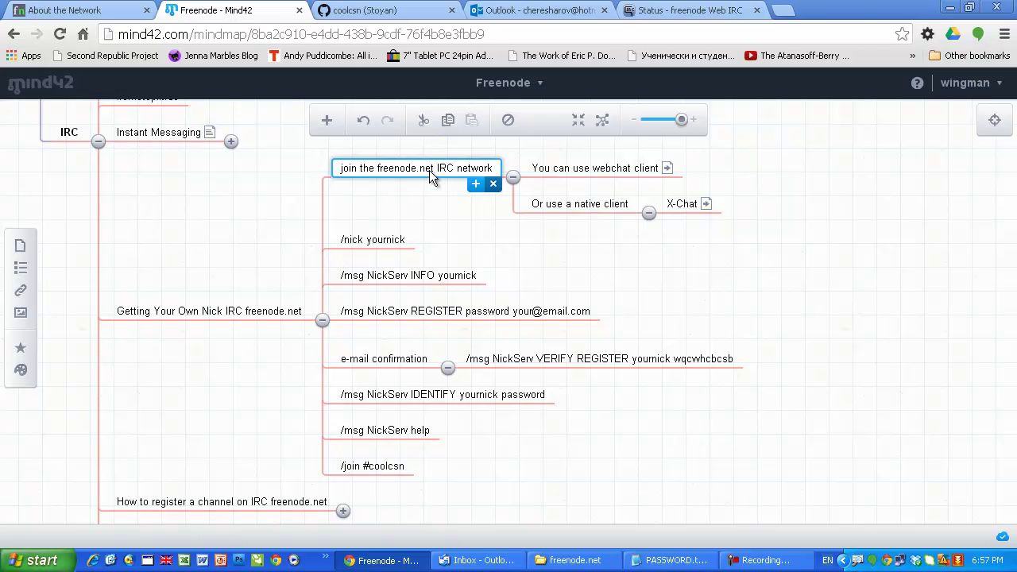
click(671, 11)
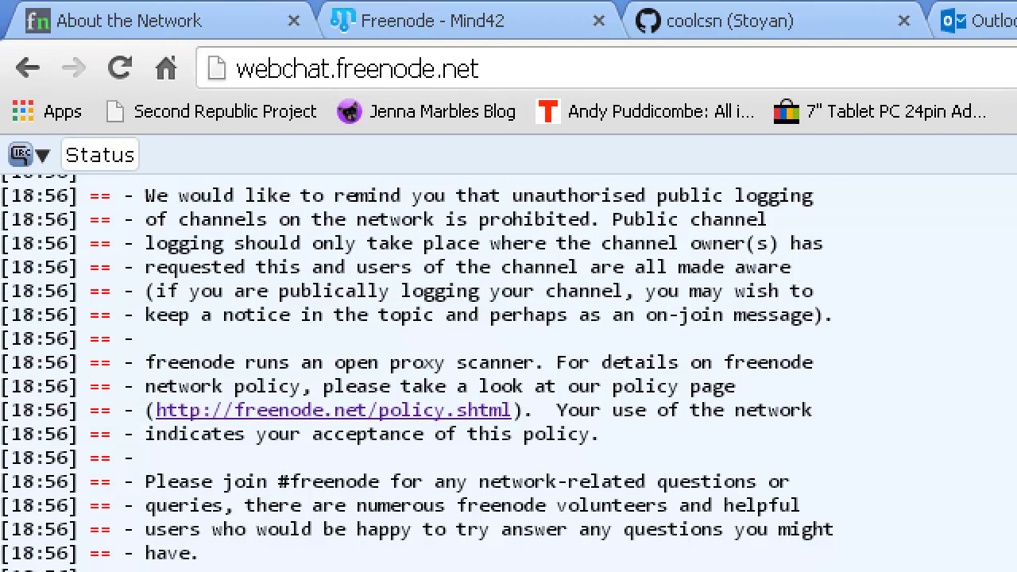
drag(333, 84, 334, 294)
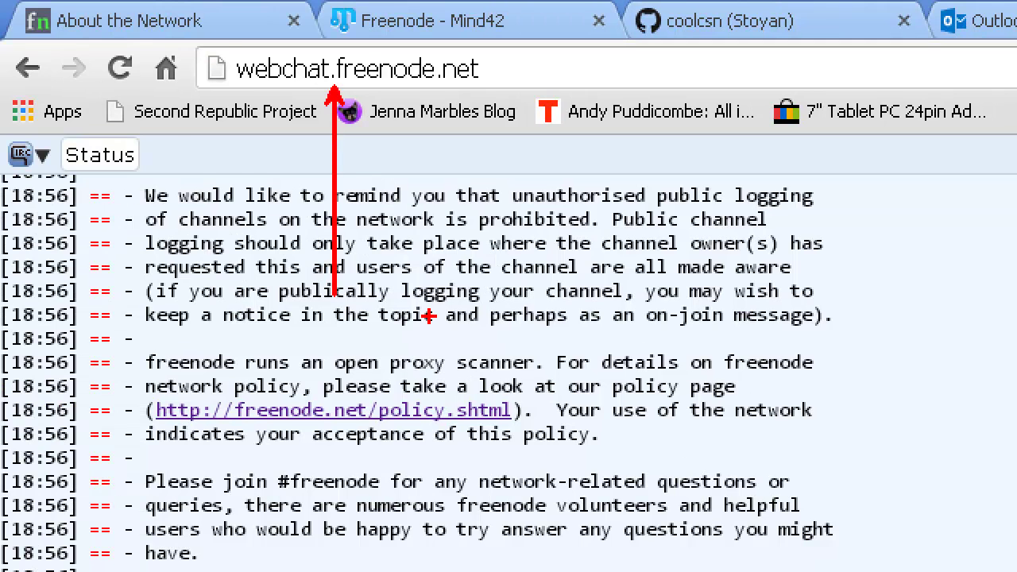
key(Escape)
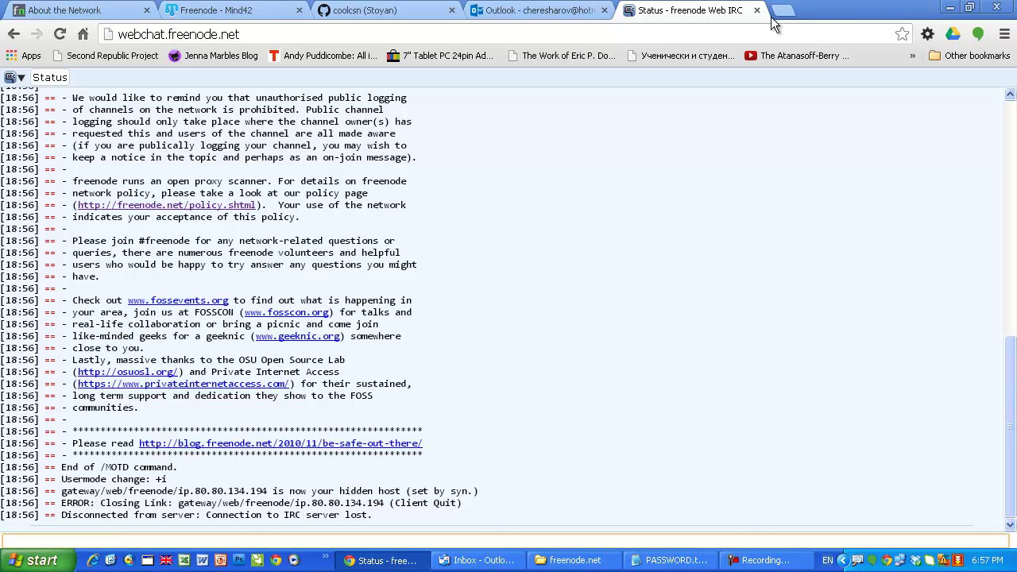
click(596, 134)
Step: Close the disconnected Status tab and load webchat.freenode.net in a new tab
click(756, 10)
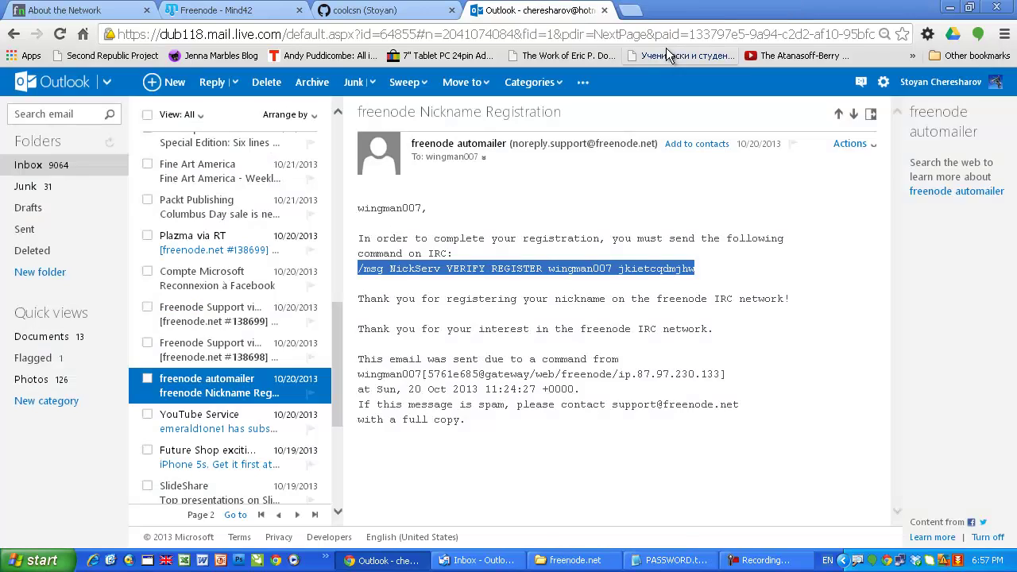
click(636, 10)
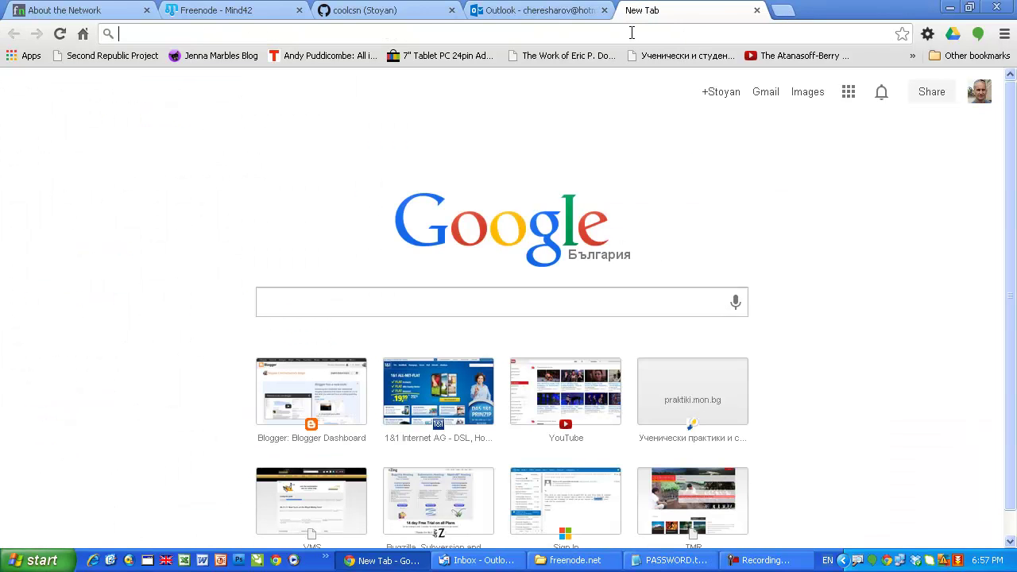
text(webchat.freenode.net)
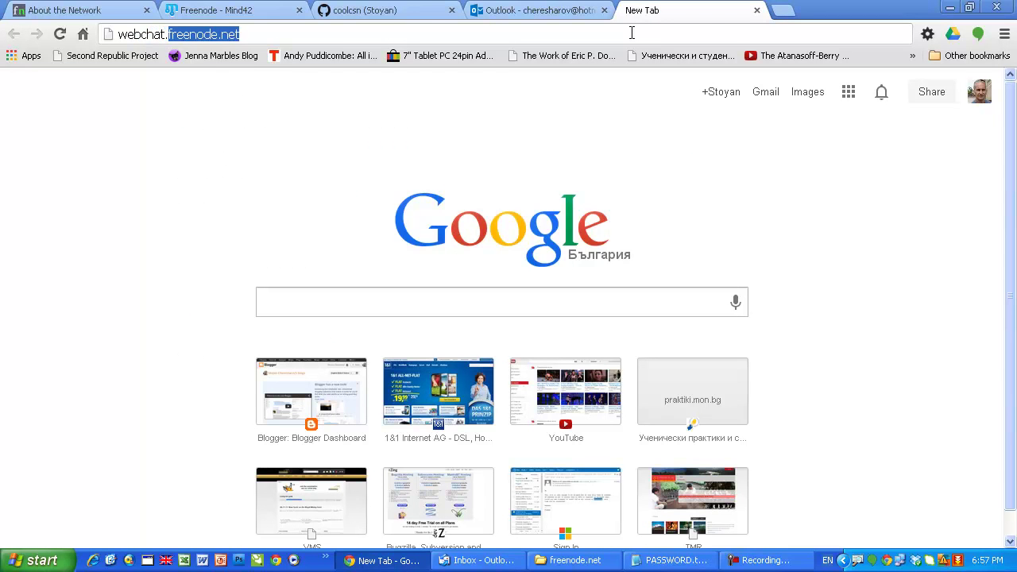
key(Return)
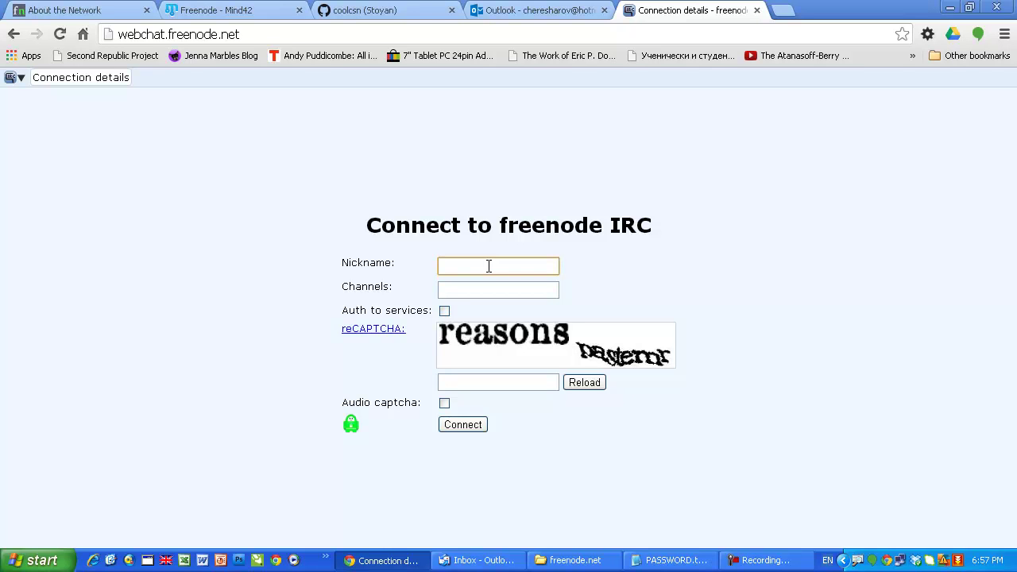
Step: Fill in a nickname and the channel #coolcsn on the new connection form
text(wingman)
click(476, 291)
text(#coo)
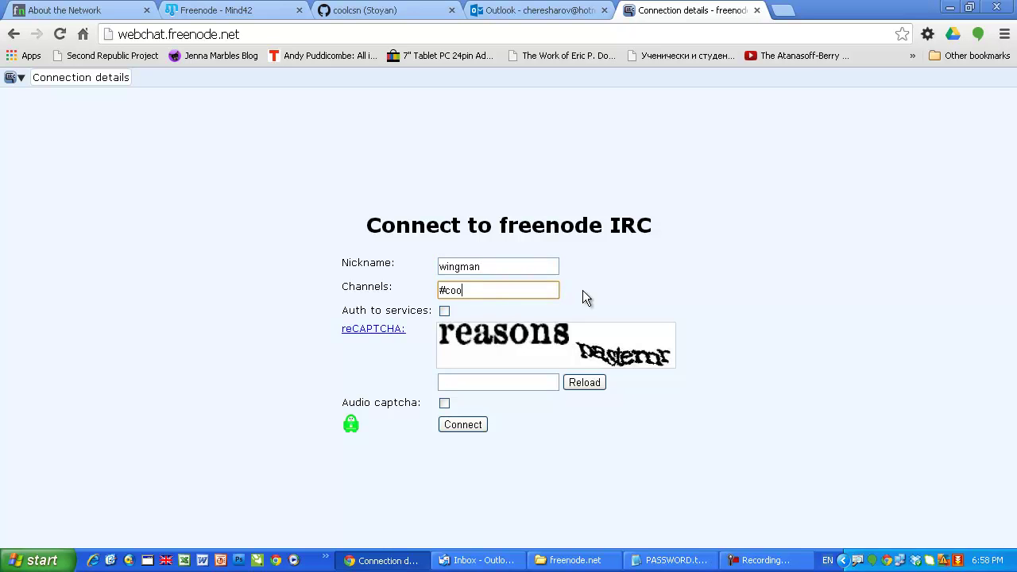
text(lcsn)
click(505, 381)
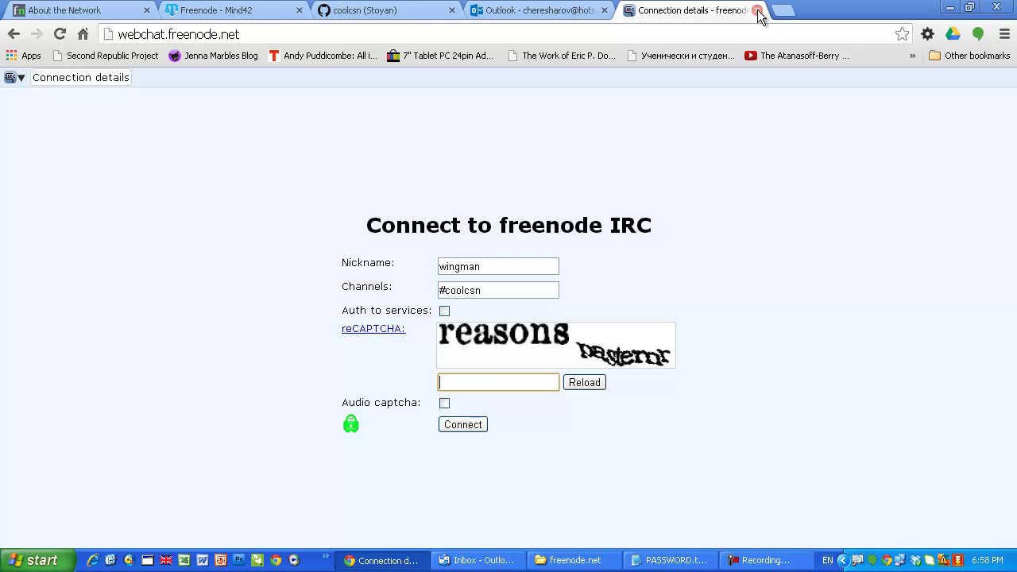
Step: Close the unfinished connection tab and select the native-client and X-Chat nodes in the Freenode map
click(758, 16)
click(248, 9)
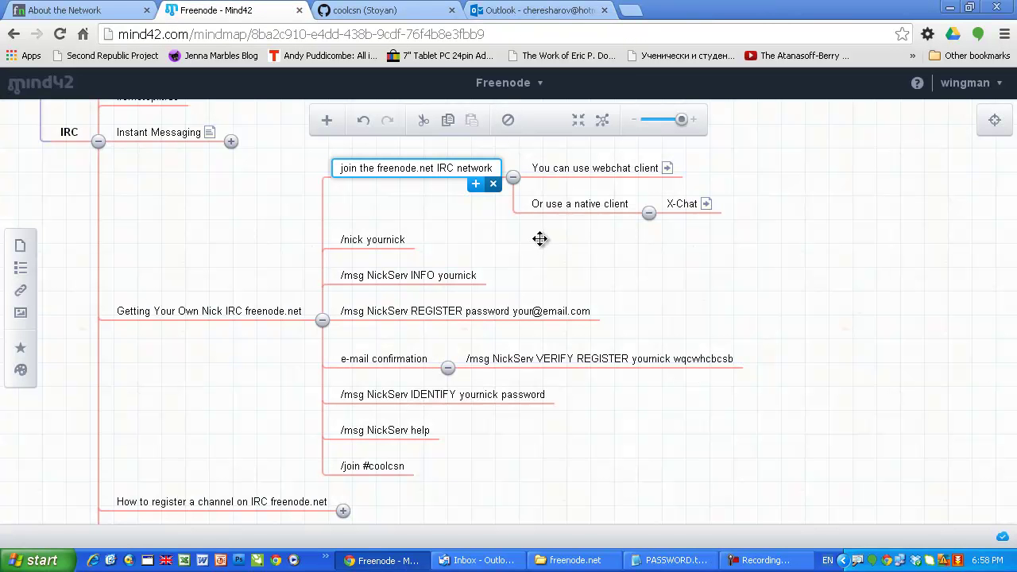
click(574, 208)
drag(642, 257, 635, 281)
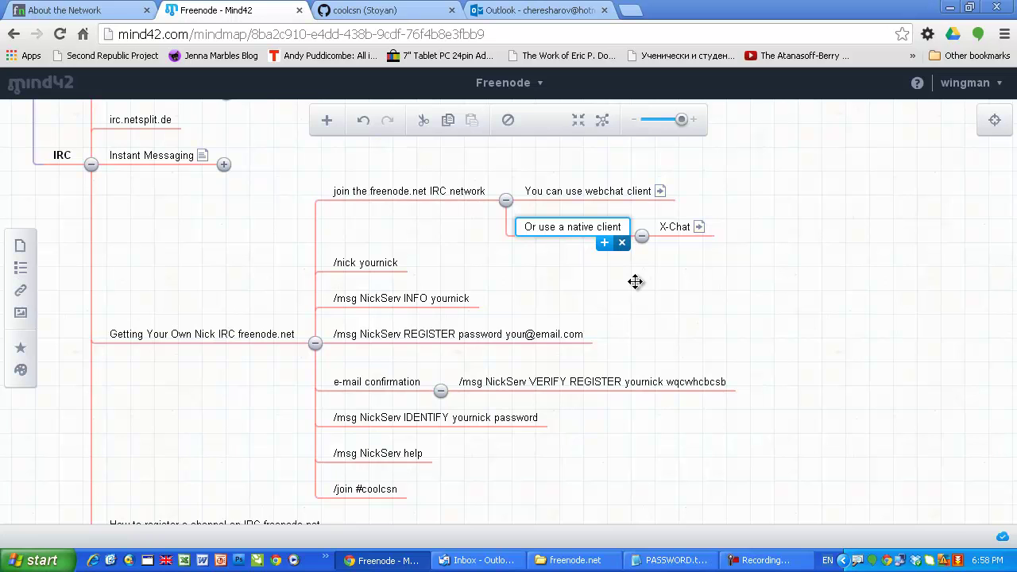
click(671, 231)
click(716, 286)
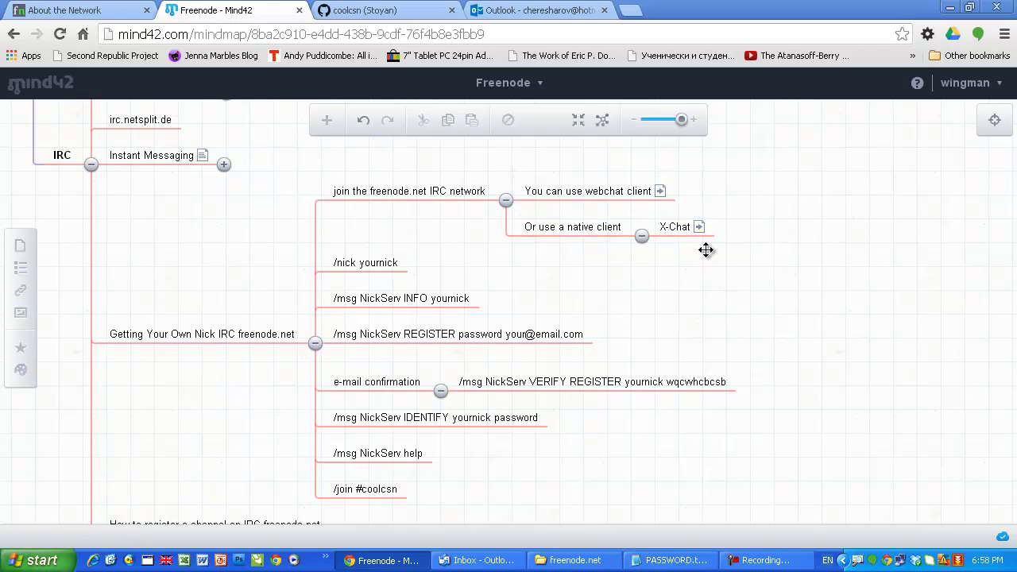
Step: Visit the X-Chat node's xchat.org link, close it, and bring the channel registration branch into view
mouse_move(699, 231)
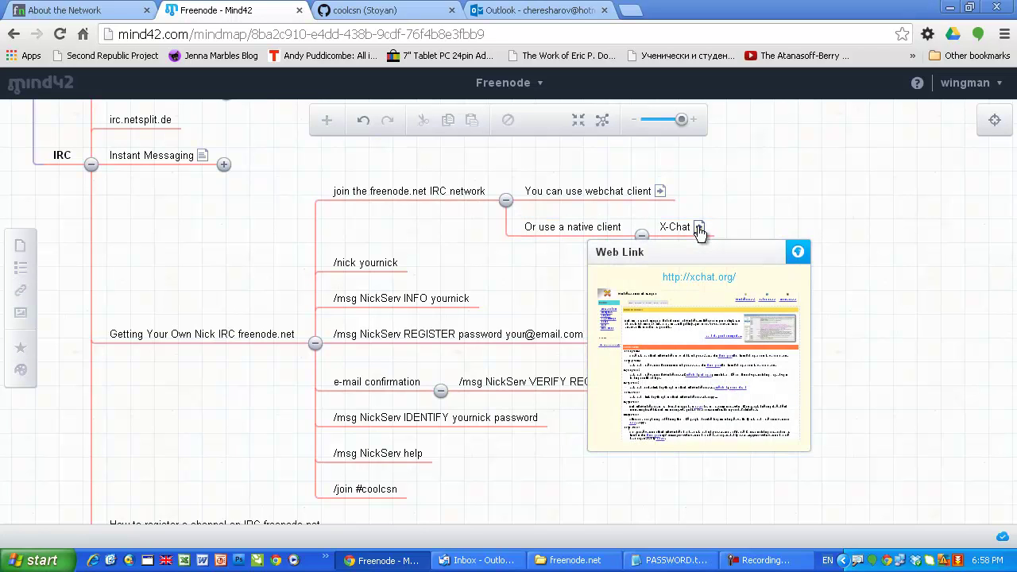
click(696, 340)
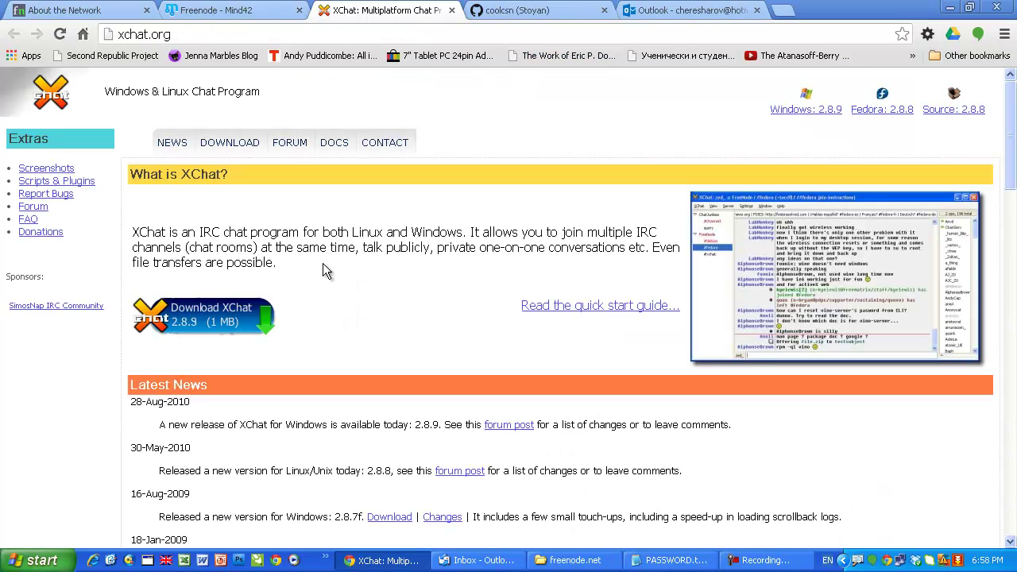
click(451, 11)
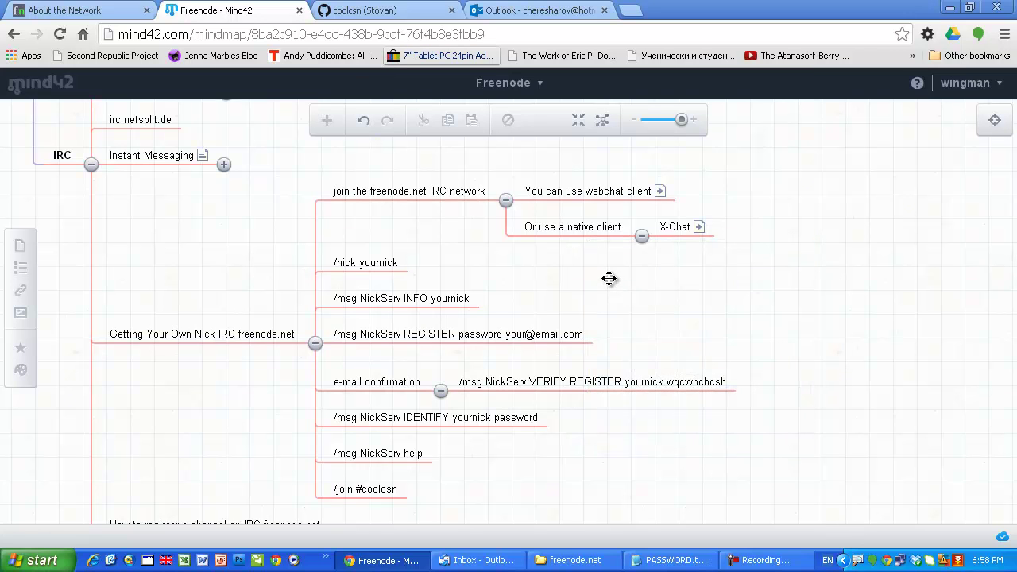
drag(608, 278, 609, 265)
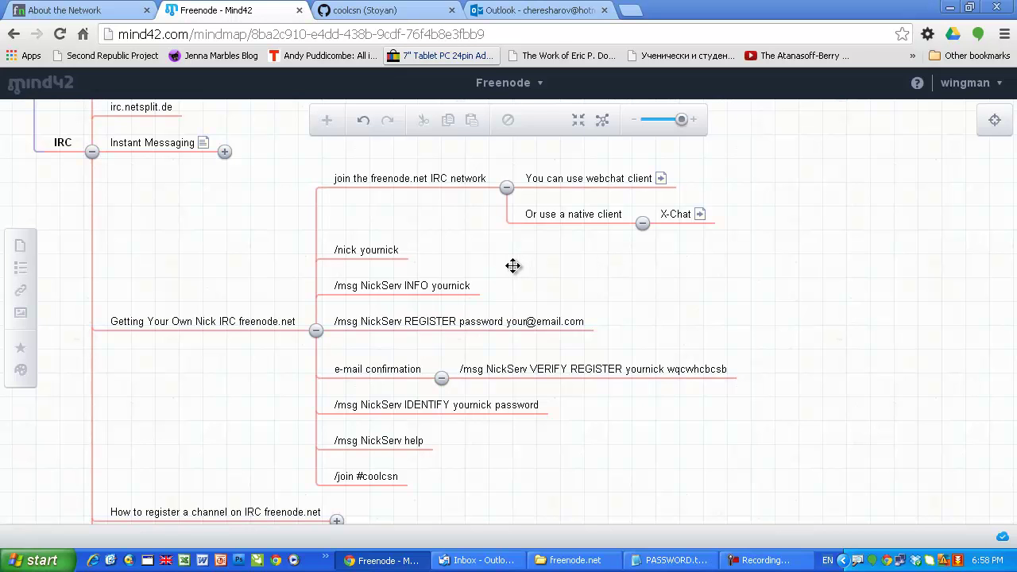
Step: In a new tab, load webchat.freenode.net and enter a nickname with channel #coolcsn
click(622, 11)
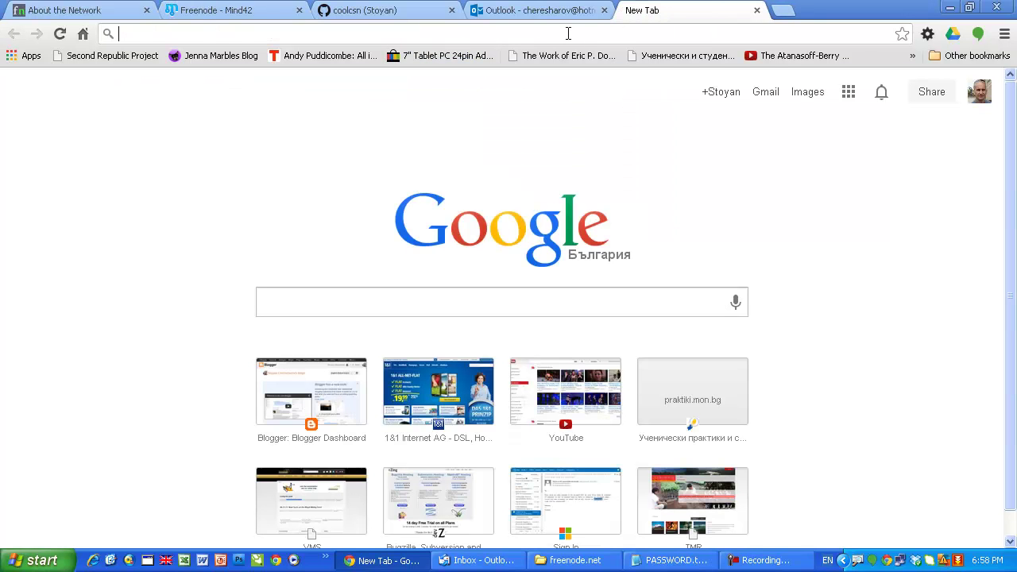
text(webchat.freenode.net)
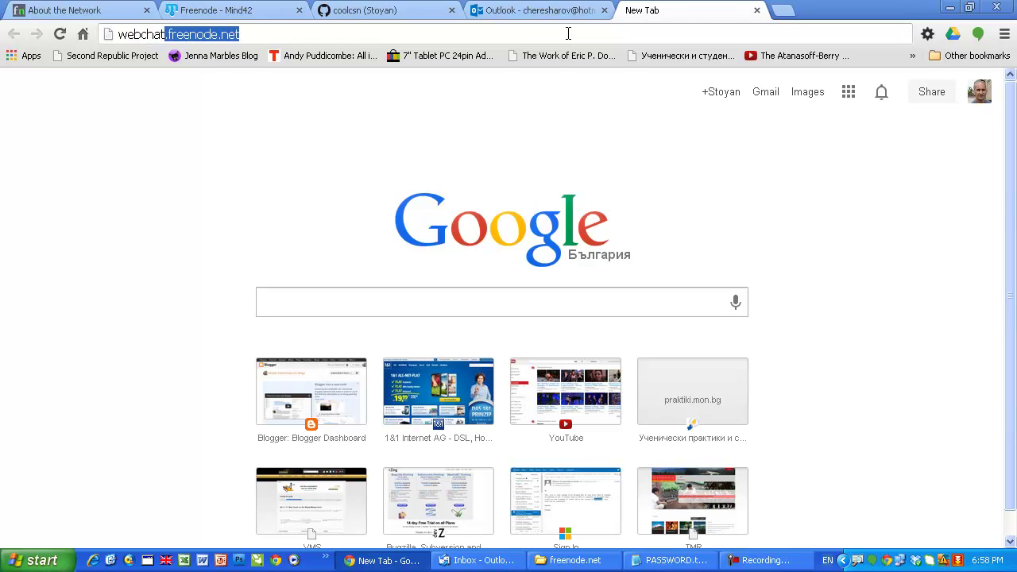
key(Return)
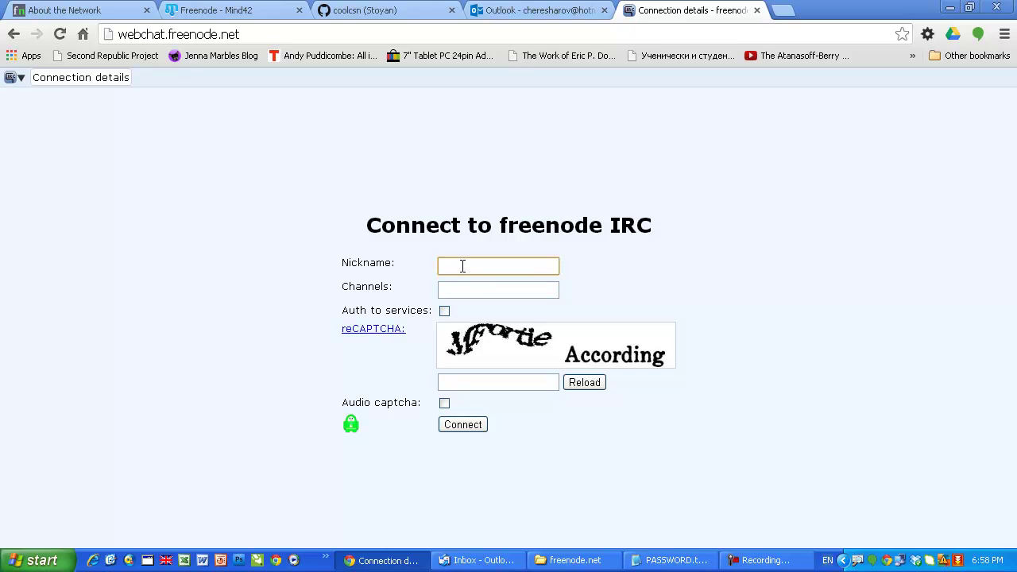
text(wingman)
click(463, 291)
text(#coolcsn)
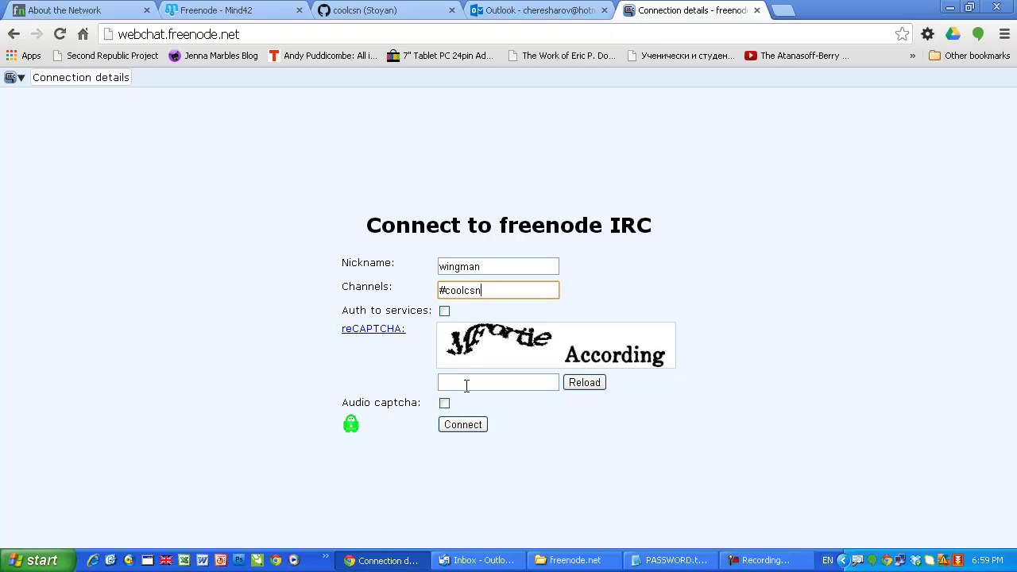
Step: Reload the captcha until it is readable, enter its answer, and connect to freenode
click(583, 382)
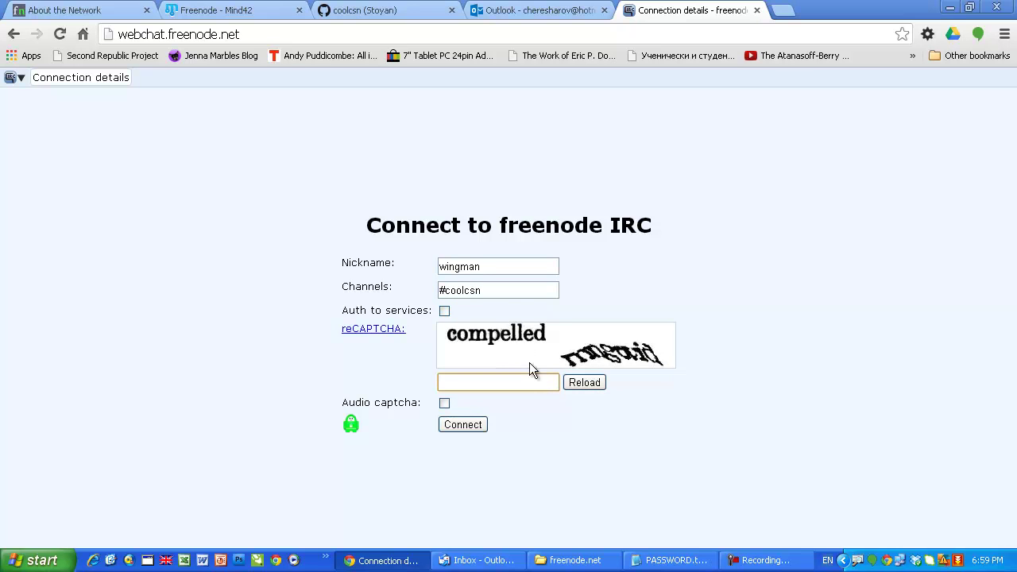
click(577, 385)
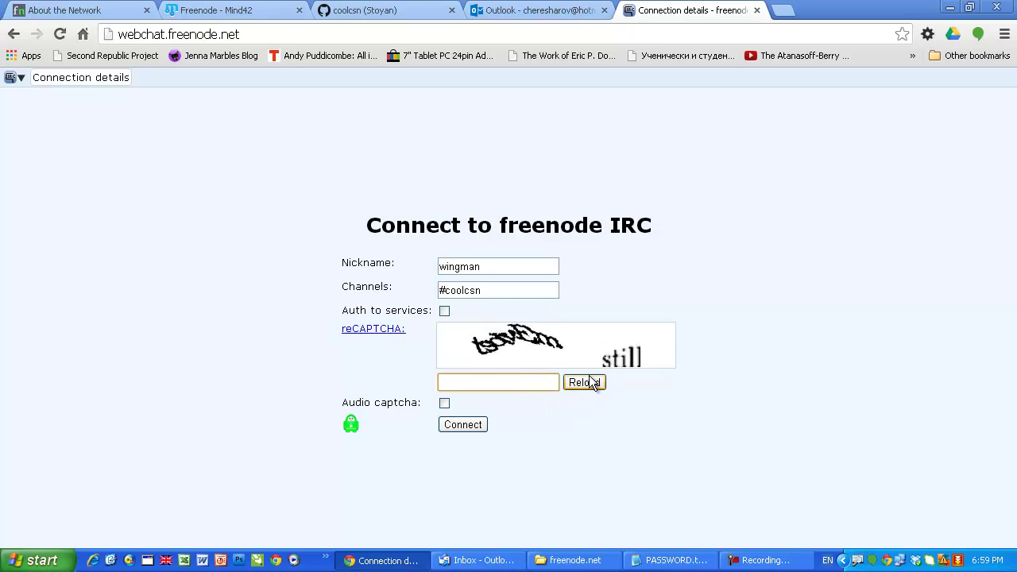
click(592, 383)
click(599, 386)
click(588, 381)
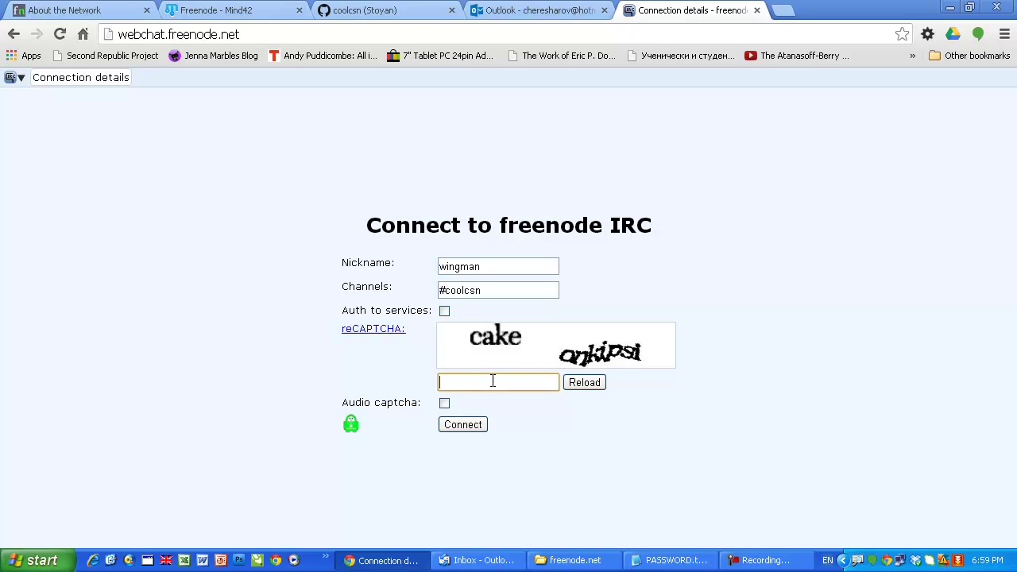
text(cake onkipsi)
click(475, 428)
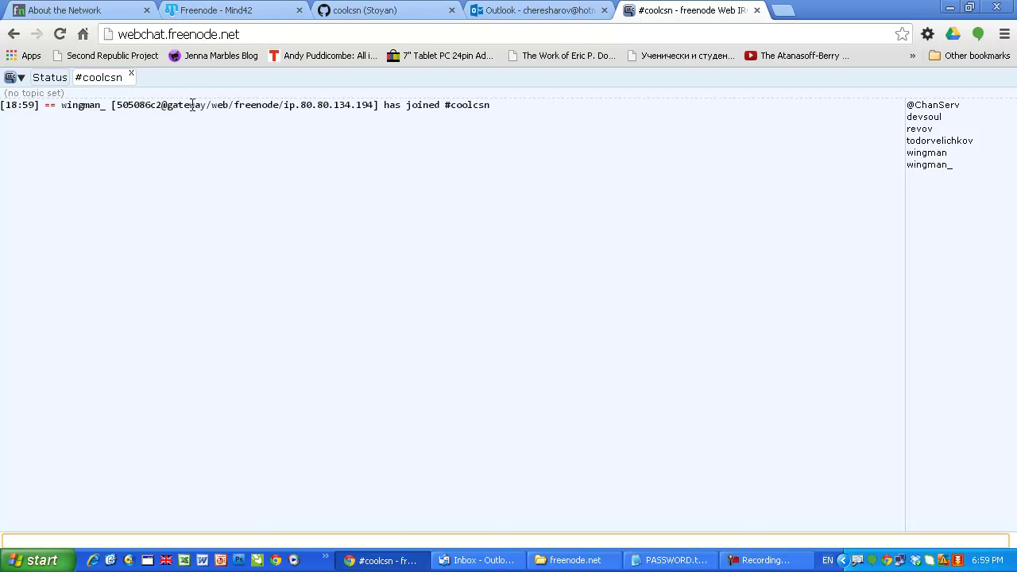
Step: Change the nickname to a new one with /nick in the Status window, checking the outline for the syntax
click(57, 81)
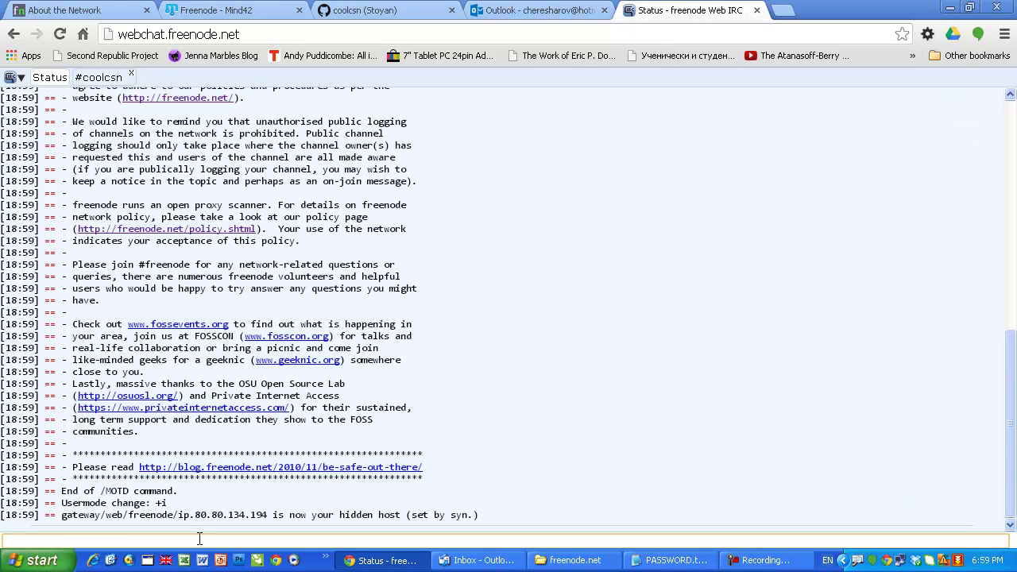
text(/nick)
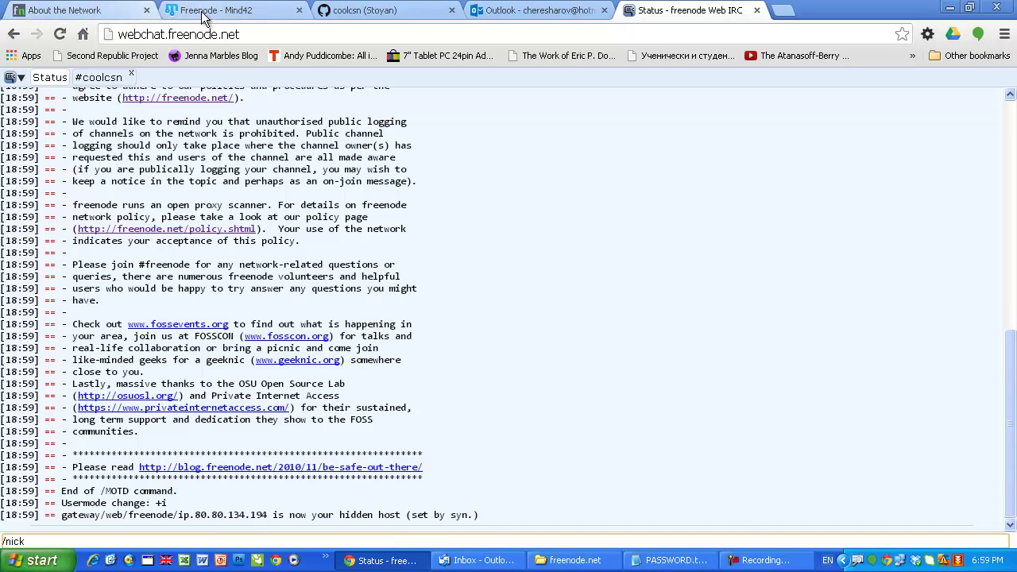
click(227, 10)
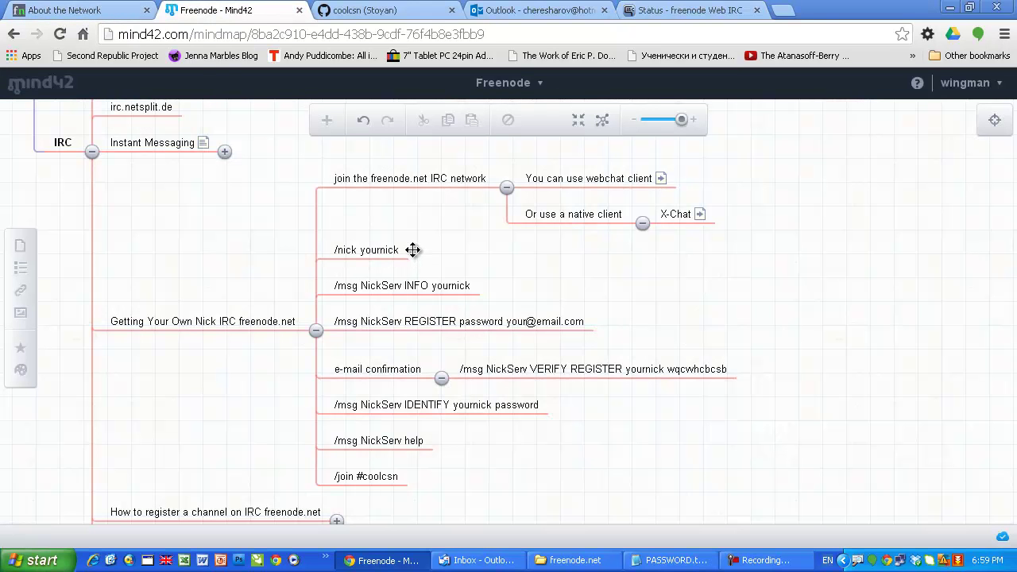
click(707, 12)
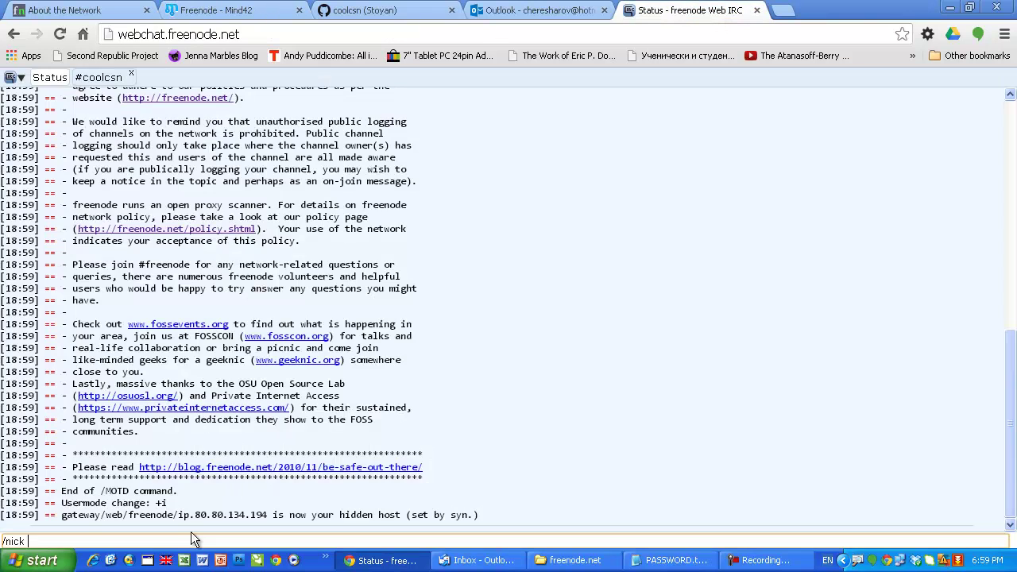
text(yournik)
key(BackSpace)
key(BackSpace)
key(BackSpace)
key(BackSpace)
key(BackSpace)
key(BackSpace)
key(BackSpace)
text(stoyan123)
key(Return)
Step: Confirm the nick change in #coolcsn, then return to the Status window
click(111, 78)
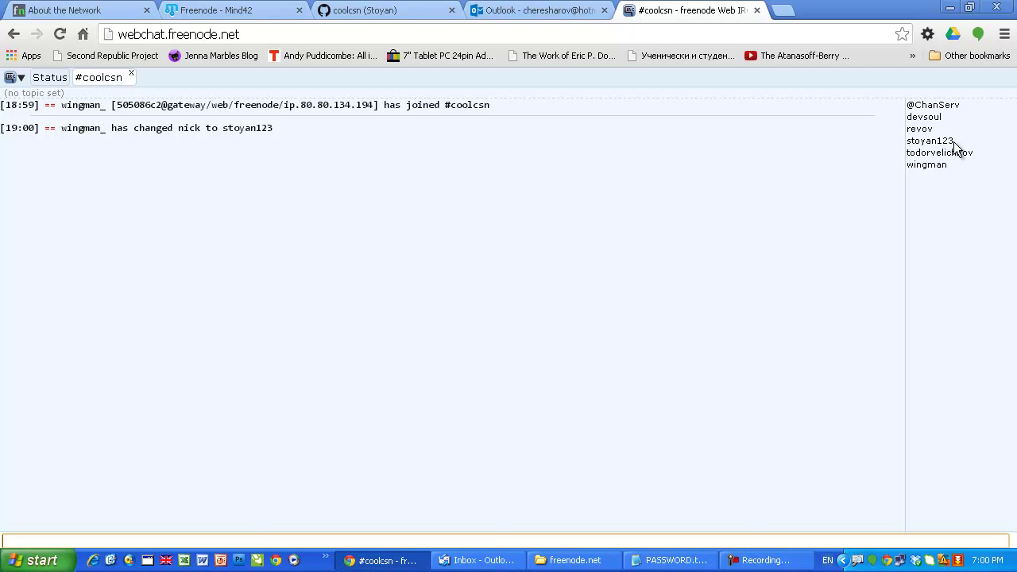
click(48, 77)
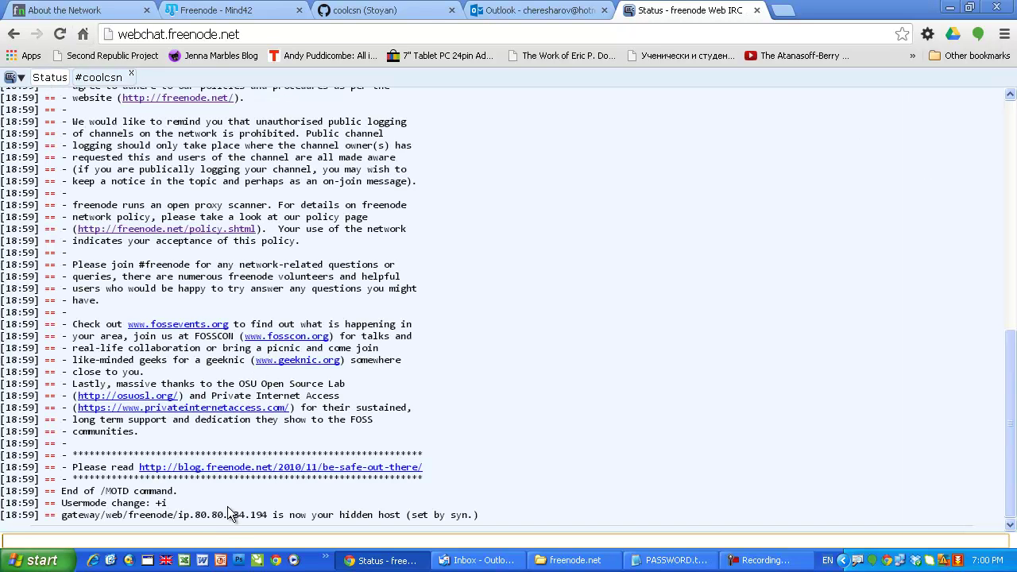
click(208, 528)
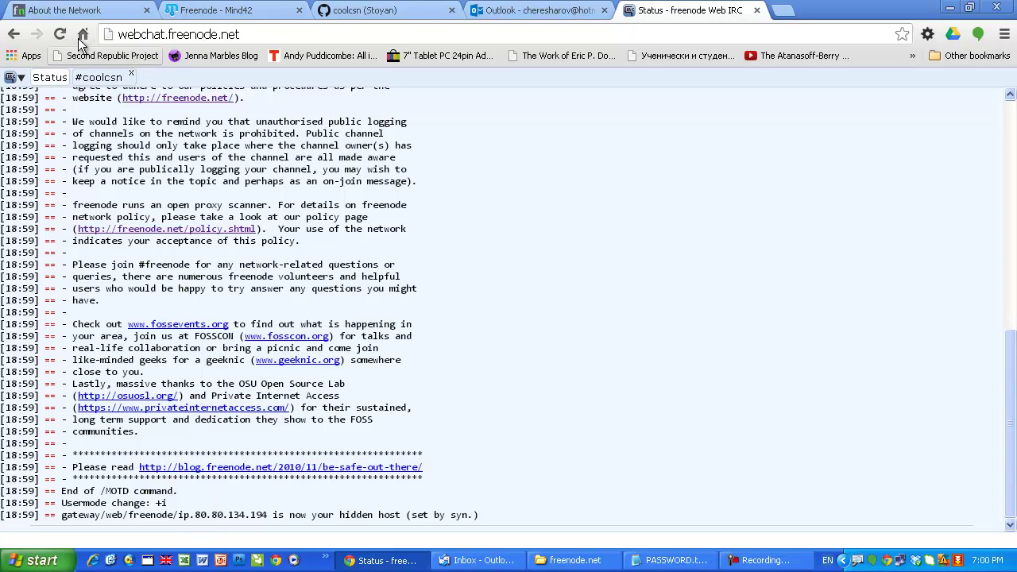
Step: Return to the Mind42 Freenode map and select the '/msg NickServ INFO yournick' node
click(216, 11)
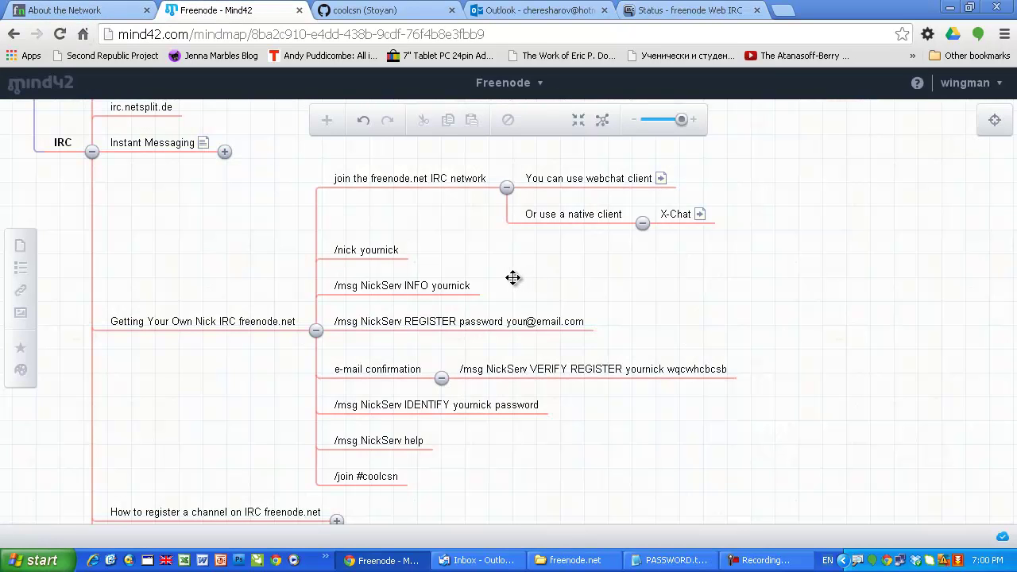
click(464, 274)
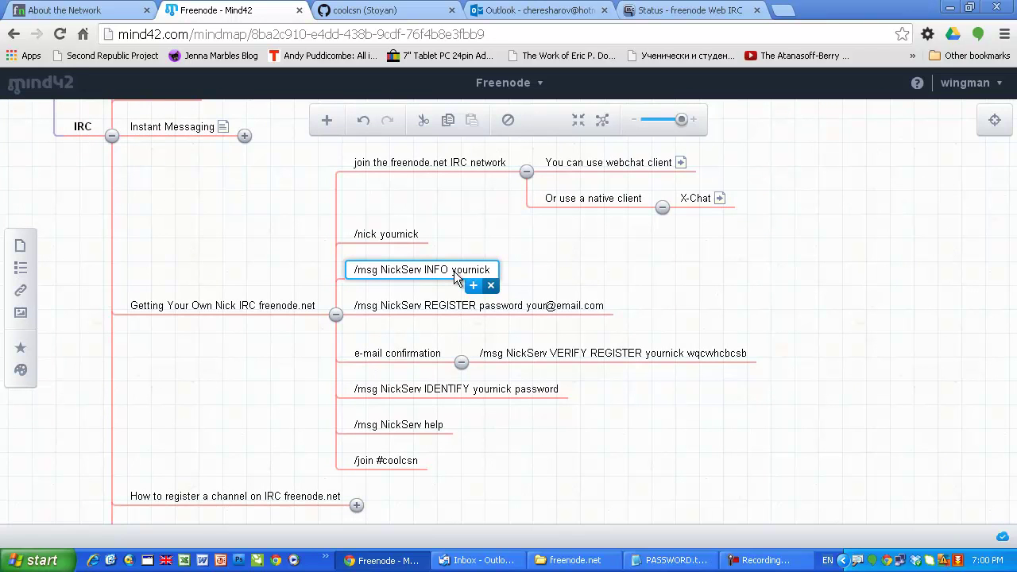
Step: Put the outline's /msg NickServ INFO command in the Status message line, replacing yournick with the new nickname
double_click(439, 271)
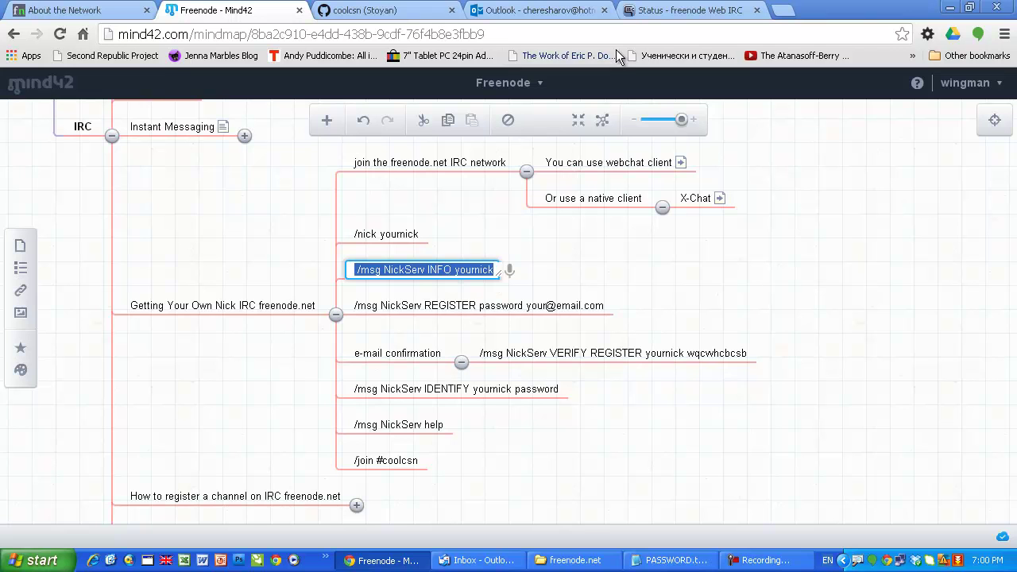
click(660, 11)
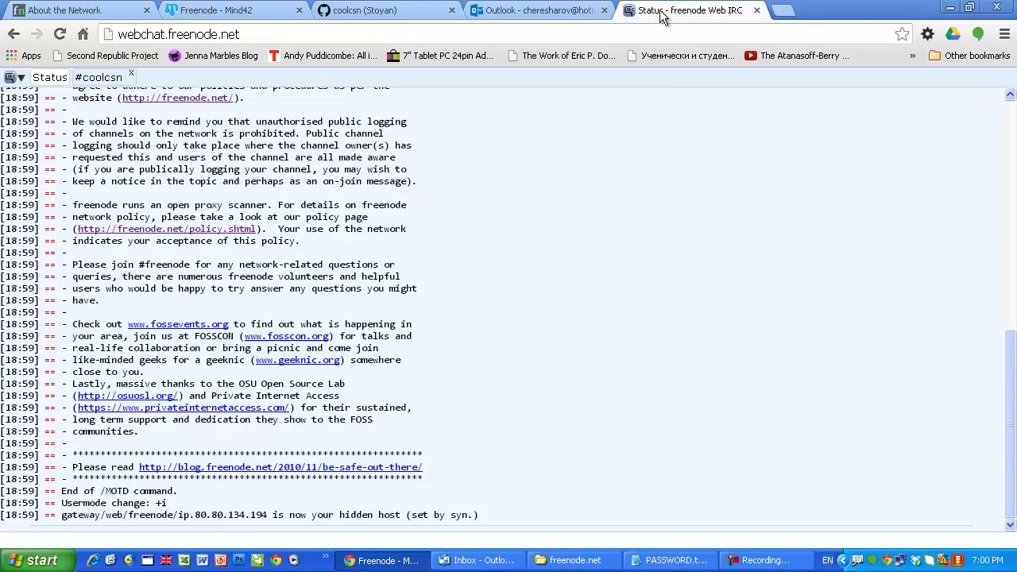
click(198, 538)
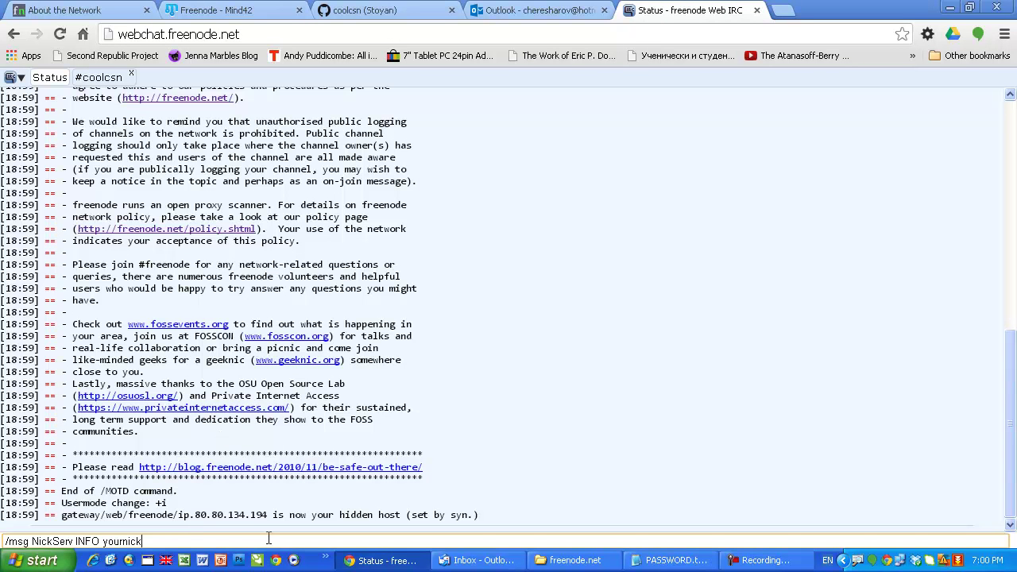
double_click(104, 541)
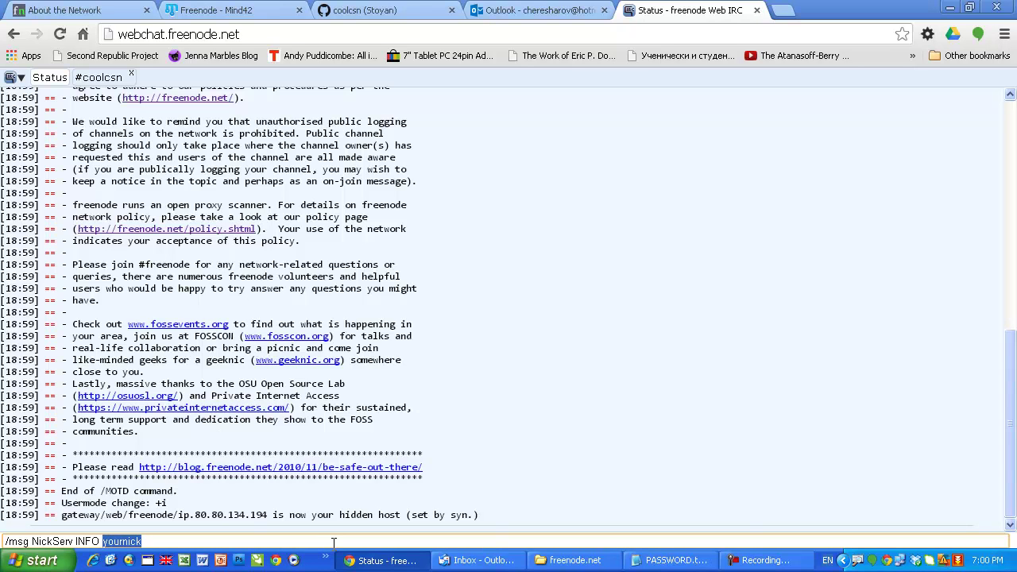
text(stoyan123)
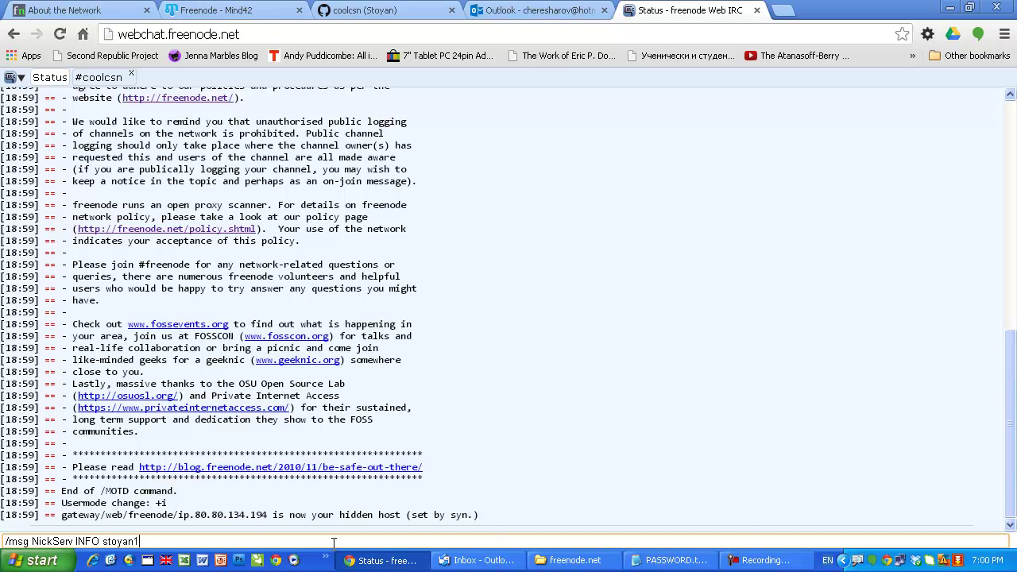
click(99, 78)
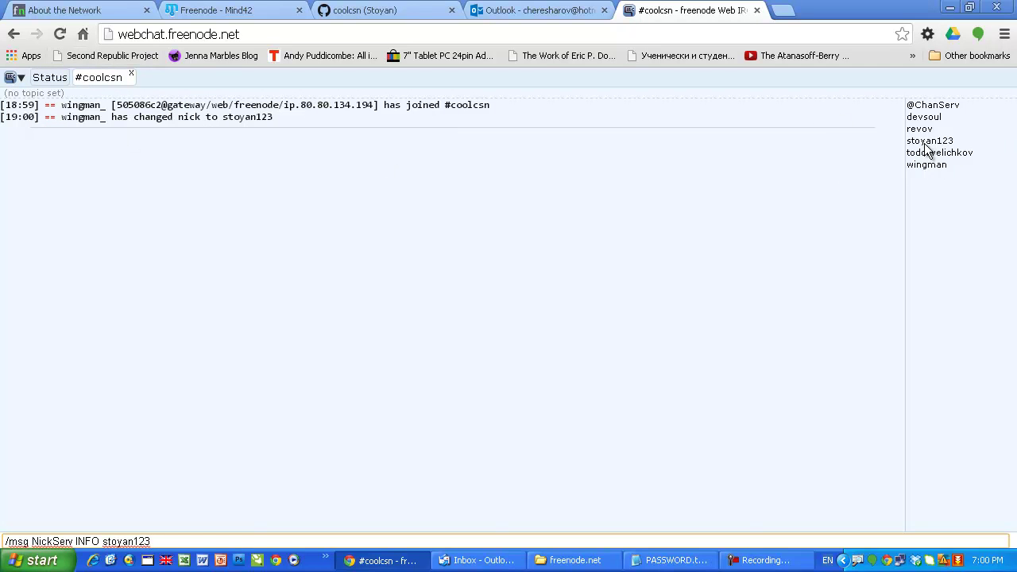
drag(914, 132, 893, 143)
mouse_move(773, 125)
mouse_down()
mouse_move(834, 135)
mouse_move(896, 104)
mouse_move(813, 103)
mouse_up()
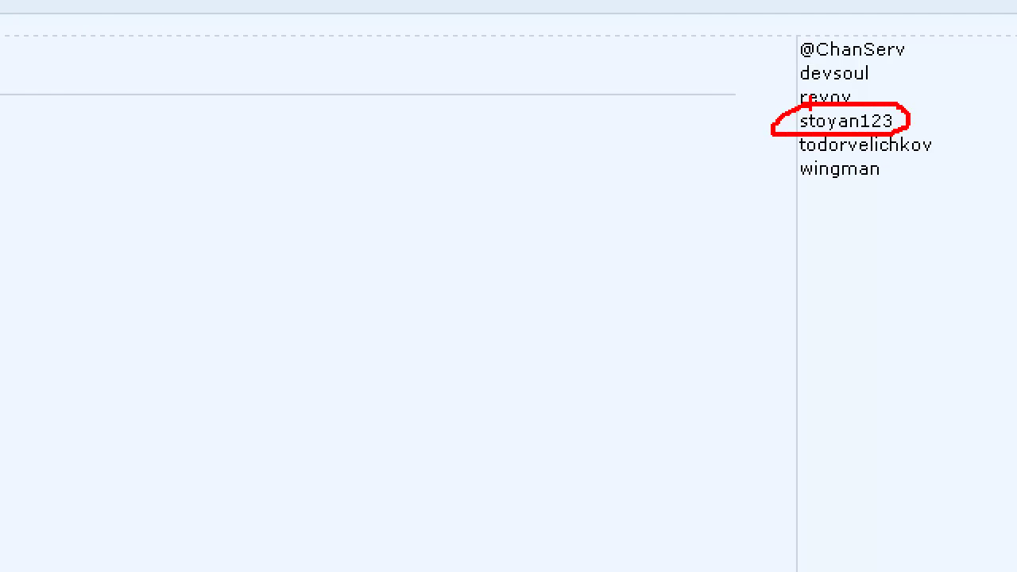
click(47, 77)
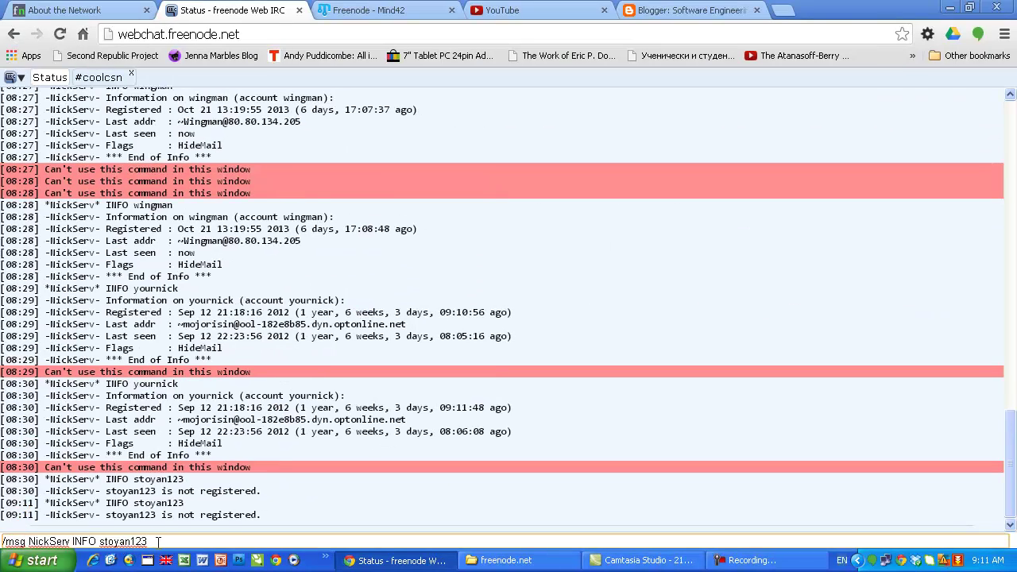
Step: Query NickServ INFO for the new nickname, then repeat the query for the original nickname
key(Return)
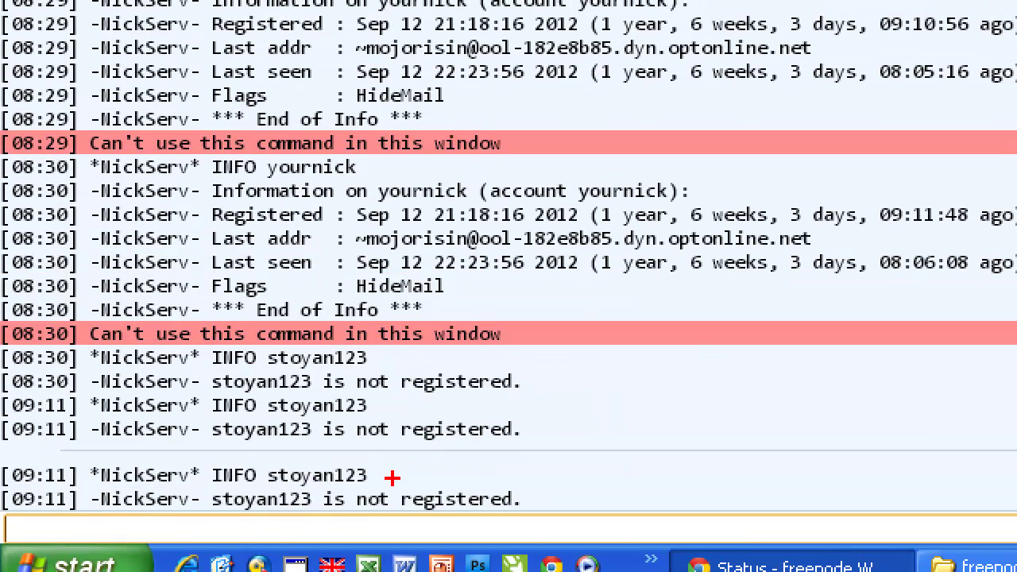
mouse_move(208, 508)
mouse_down()
mouse_move(529, 511)
mouse_move(482, 467)
mouse_move(7, 458)
mouse_move(2, 487)
mouse_move(78, 513)
mouse_move(217, 513)
mouse_up()
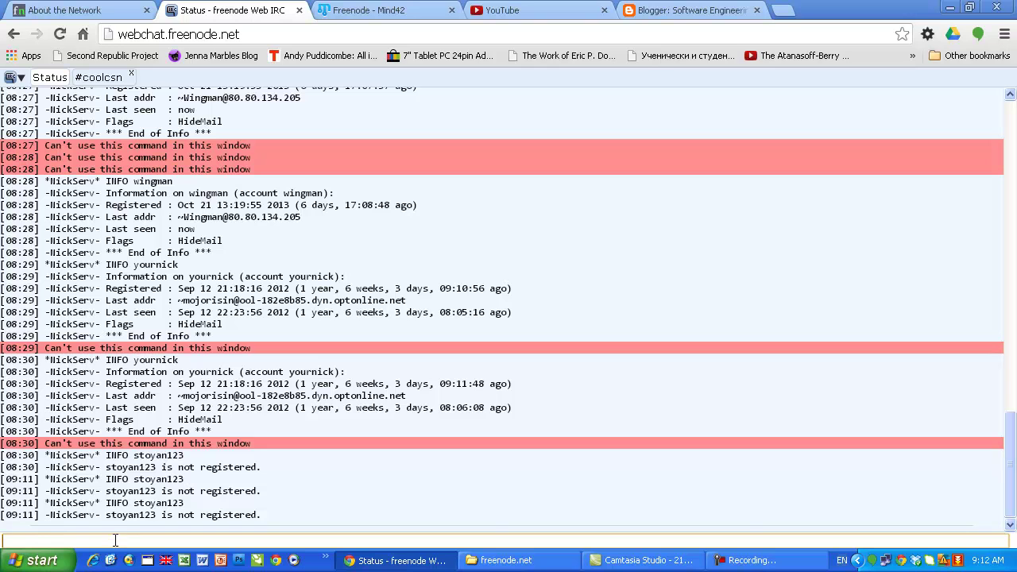
key(Up)
key(BackSpace)
key(BackSpace)
key(BackSpace)
key(BackSpace)
key(BackSpace)
key(BackSpace)
key(BackSpace)
text(wingman)
key(Return)
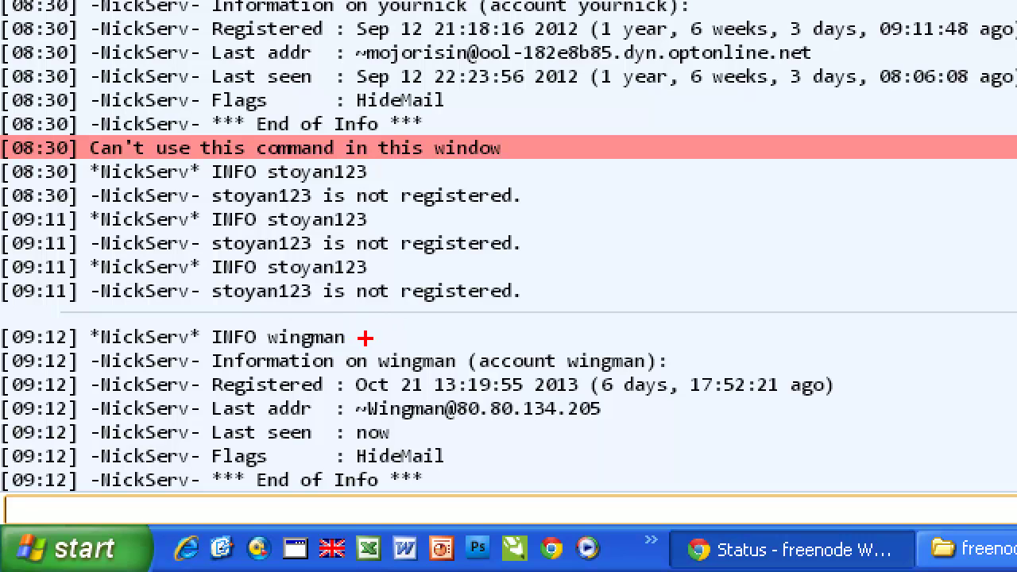
Step: Highlight the 'Last seen : now' value in NickServ's INFO reply
drag(370, 336, 490, 337)
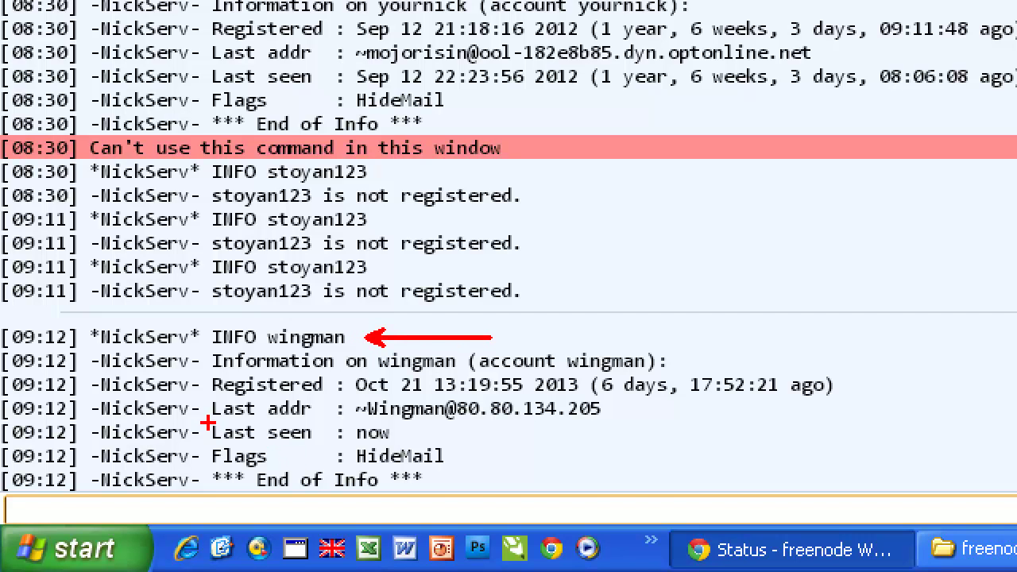
mouse_move(205, 426)
mouse_down()
mouse_move(205, 448)
mouse_move(406, 447)
mouse_move(367, 423)
mouse_move(216, 424)
mouse_up()
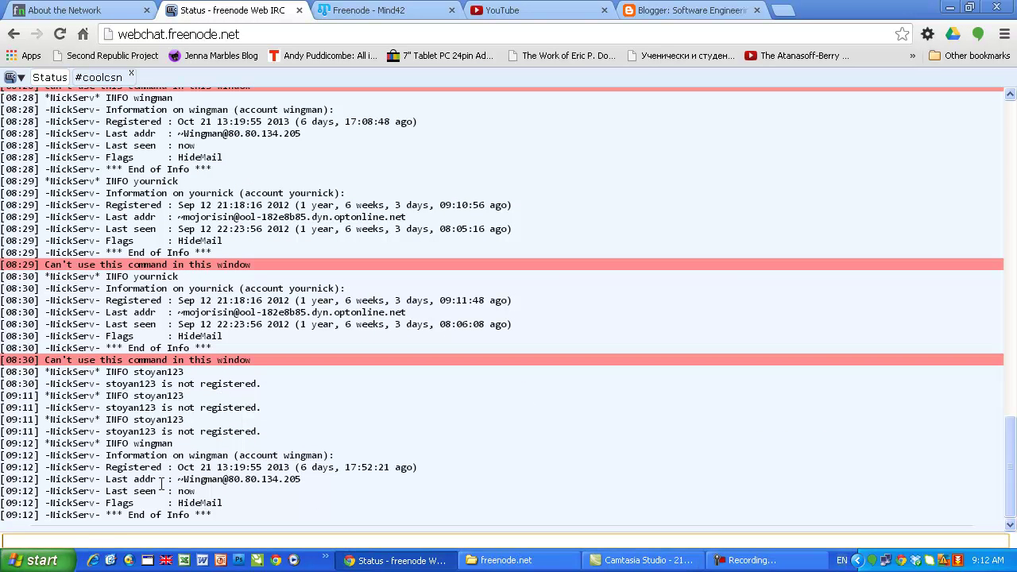
drag(106, 491, 198, 493)
click(178, 491)
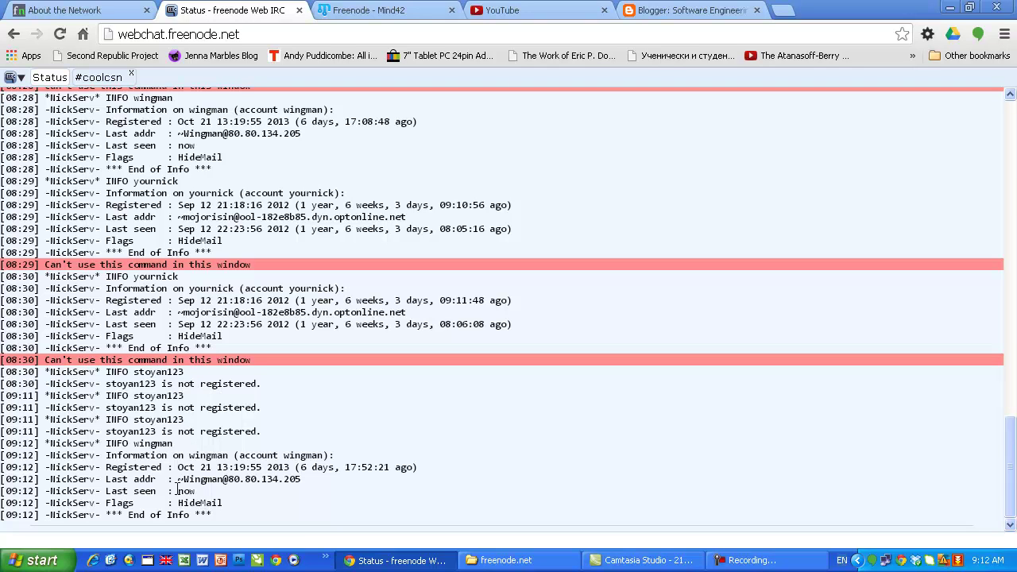
drag(178, 490, 200, 490)
click(137, 538)
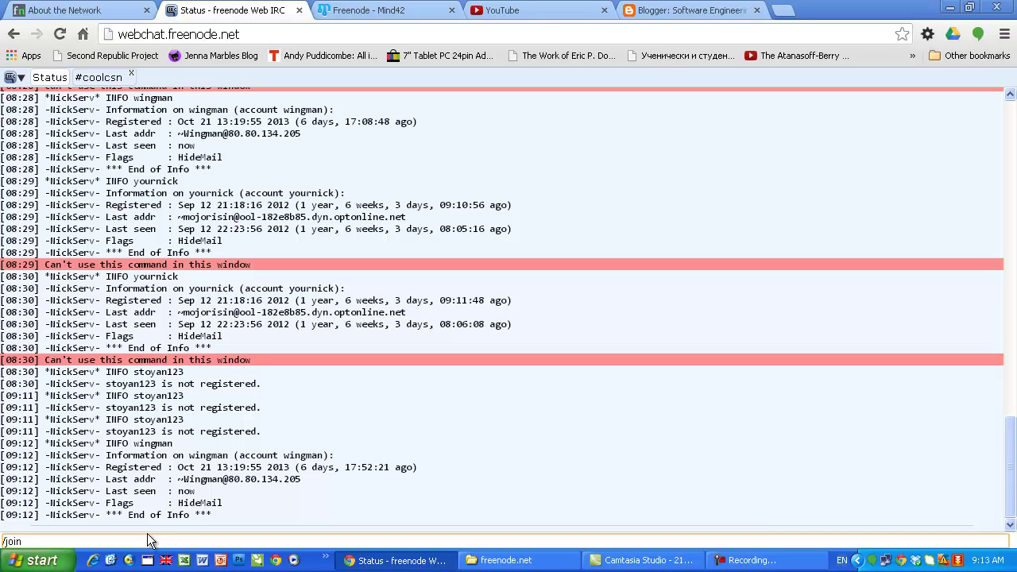
Step: Join #freenode, then return to the Status window and highlight NickServ's 'Last seen: now' value
text(freenode)
key(Return)
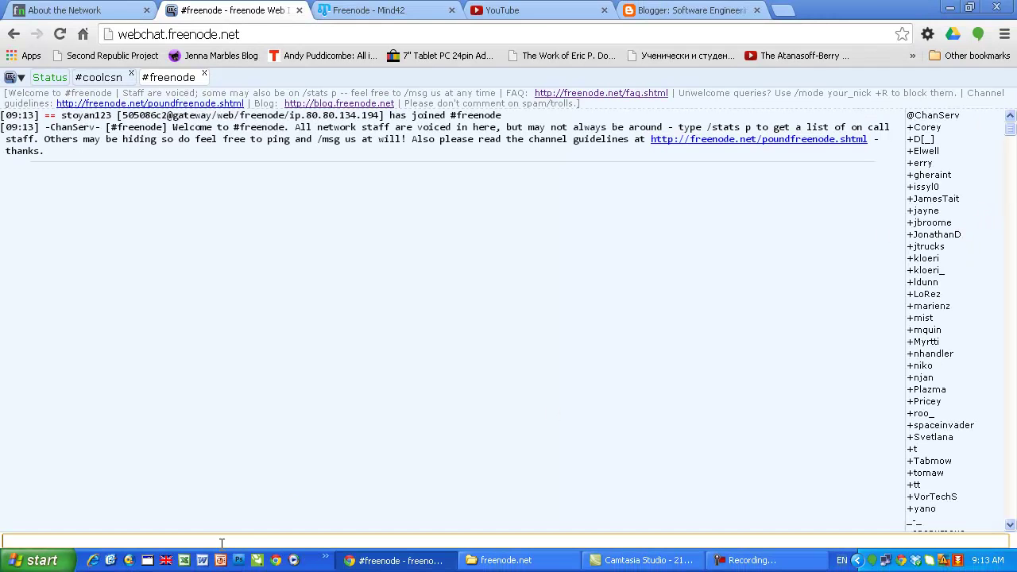
click(103, 79)
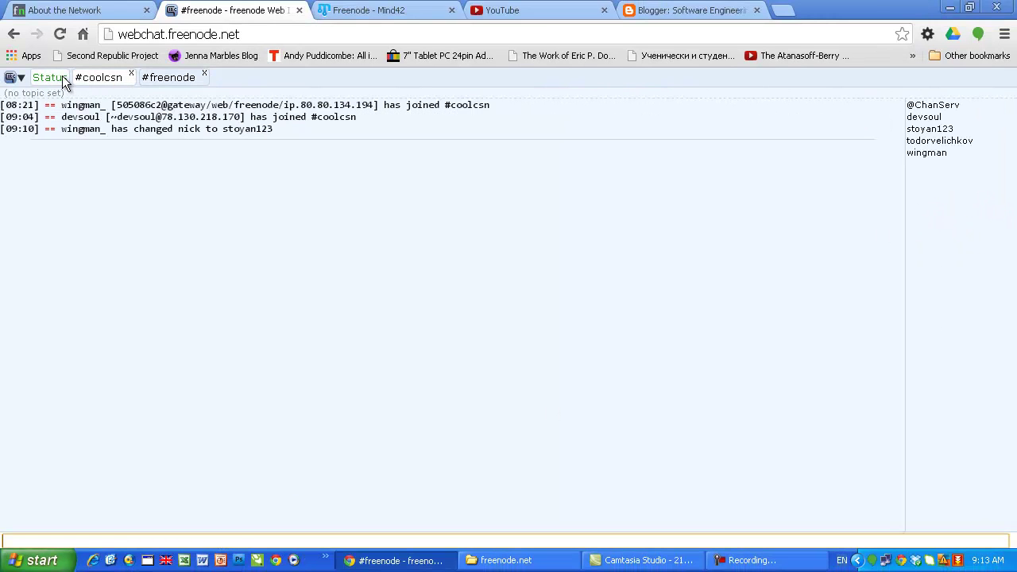
click(52, 80)
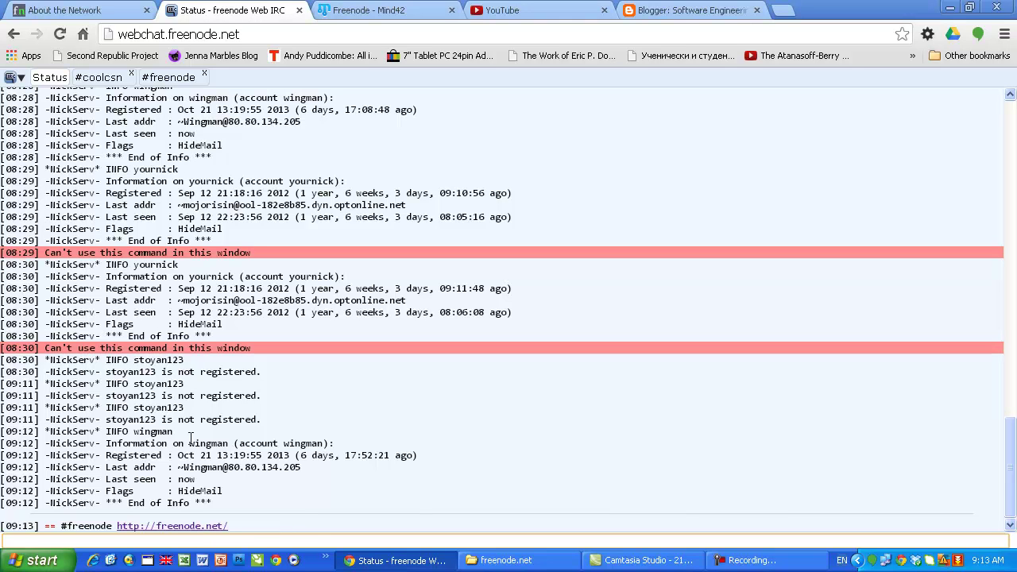
drag(175, 479, 196, 480)
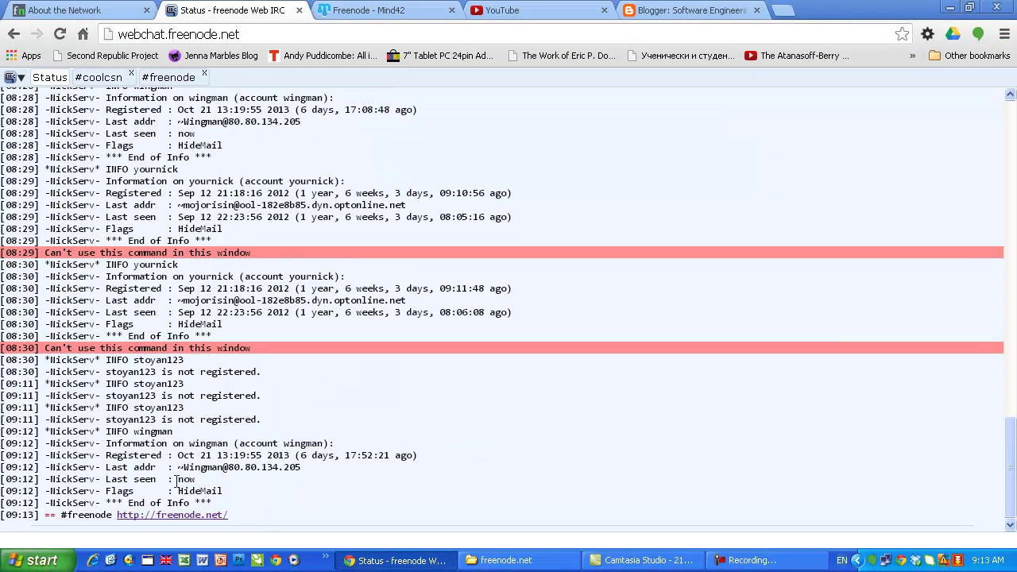
drag(177, 480, 198, 479)
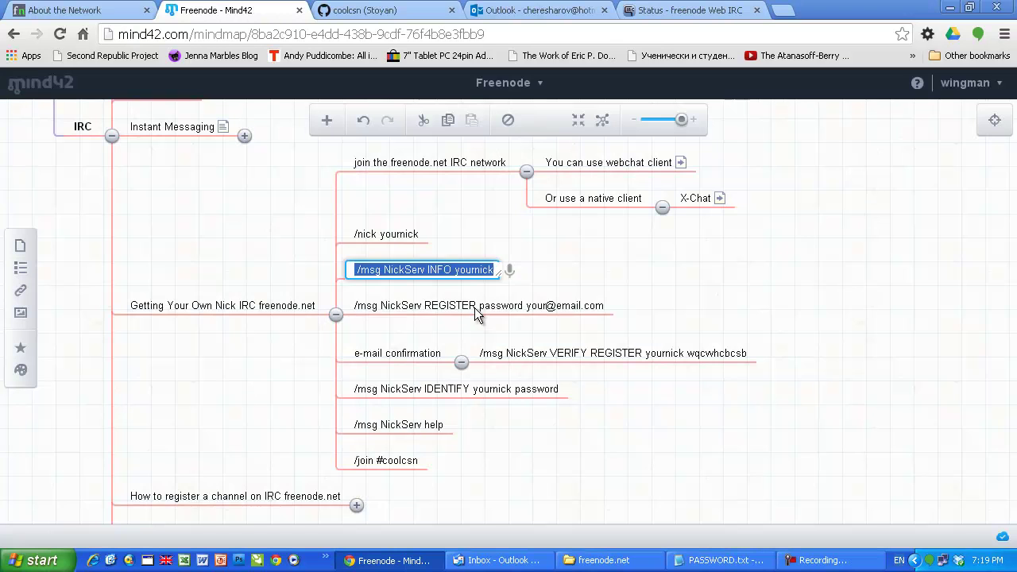
Step: Open the REGISTER step in Mind42 and select its full /msg NickServ REGISTER command line
double_click(475, 308)
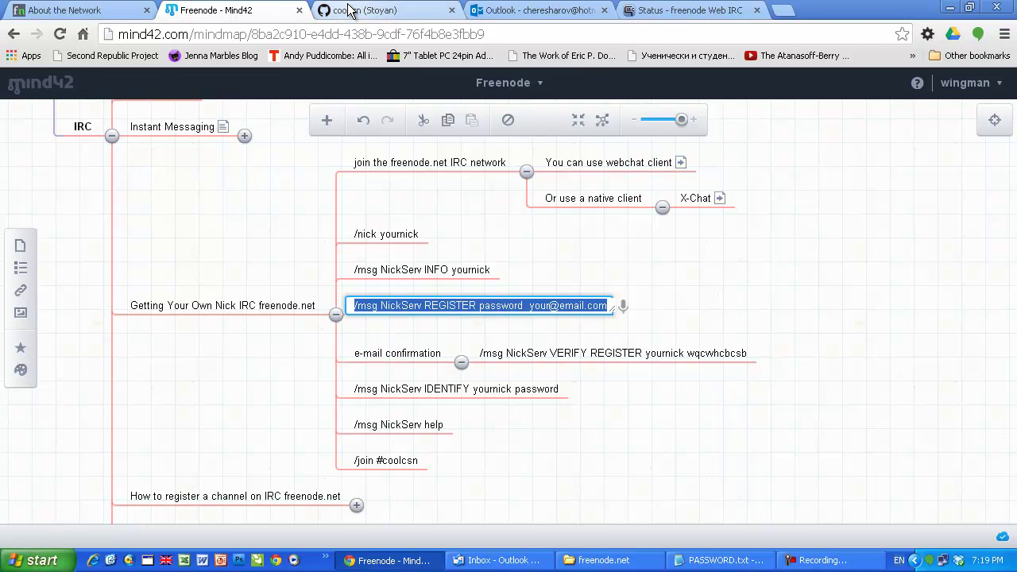
click(703, 11)
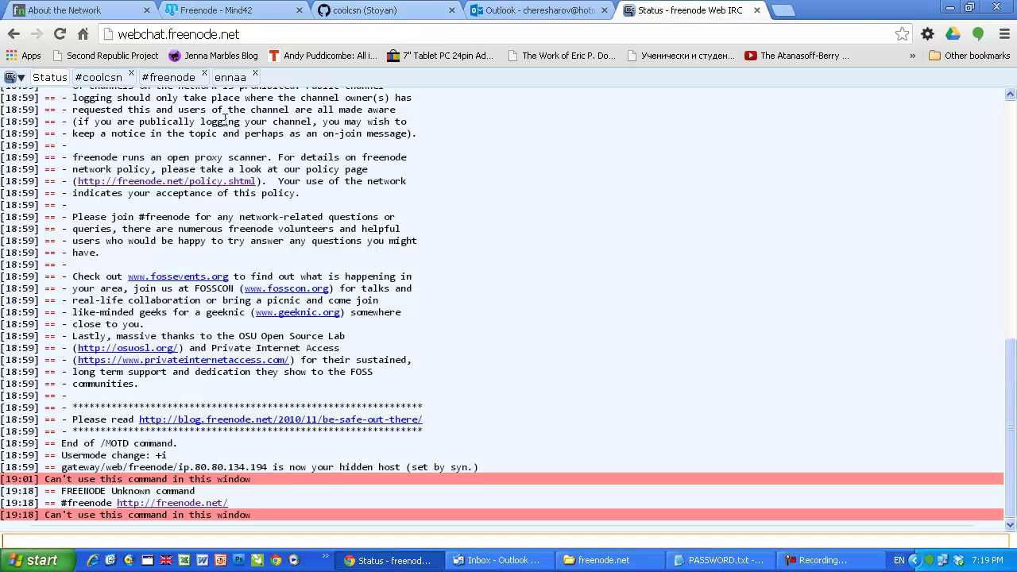
click(114, 83)
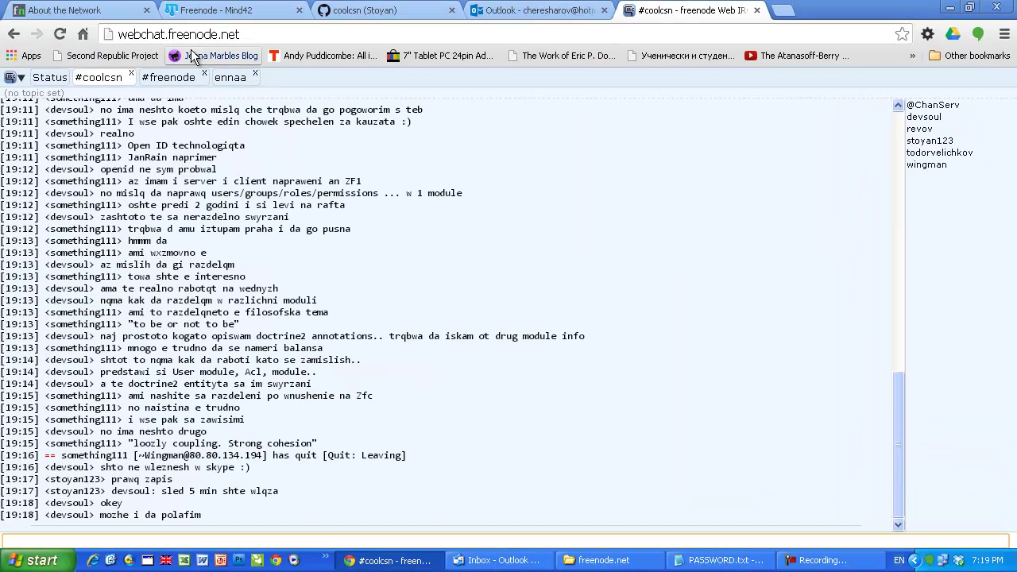
click(194, 11)
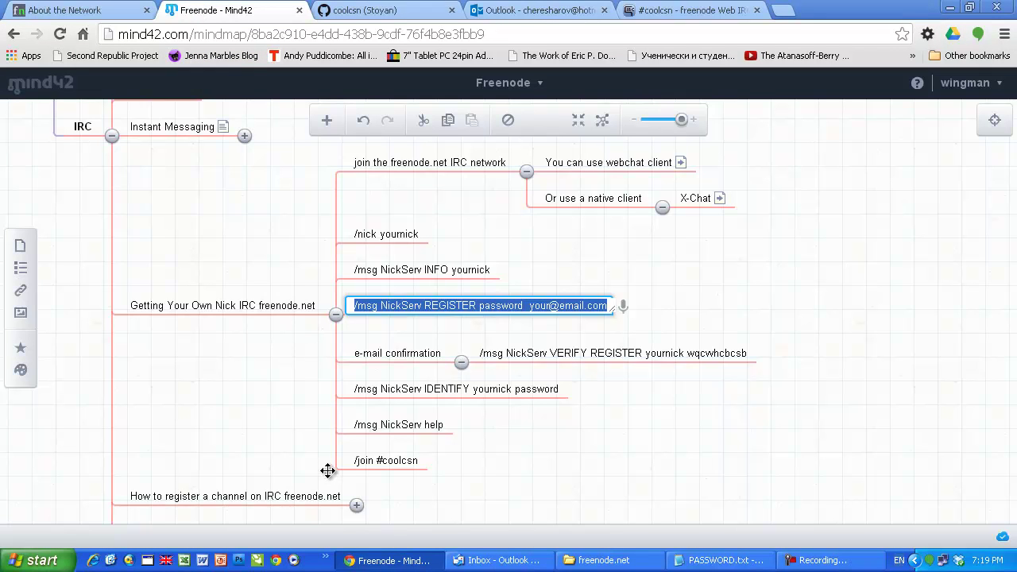
click(357, 305)
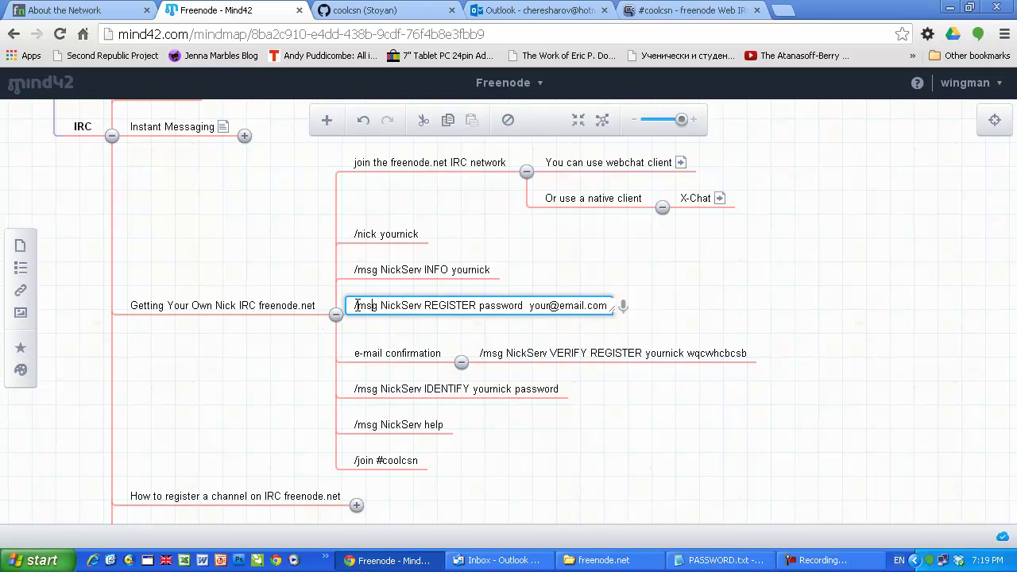
drag(357, 305, 415, 303)
click(430, 305)
drag(354, 305, 607, 304)
key(ctrl+c)
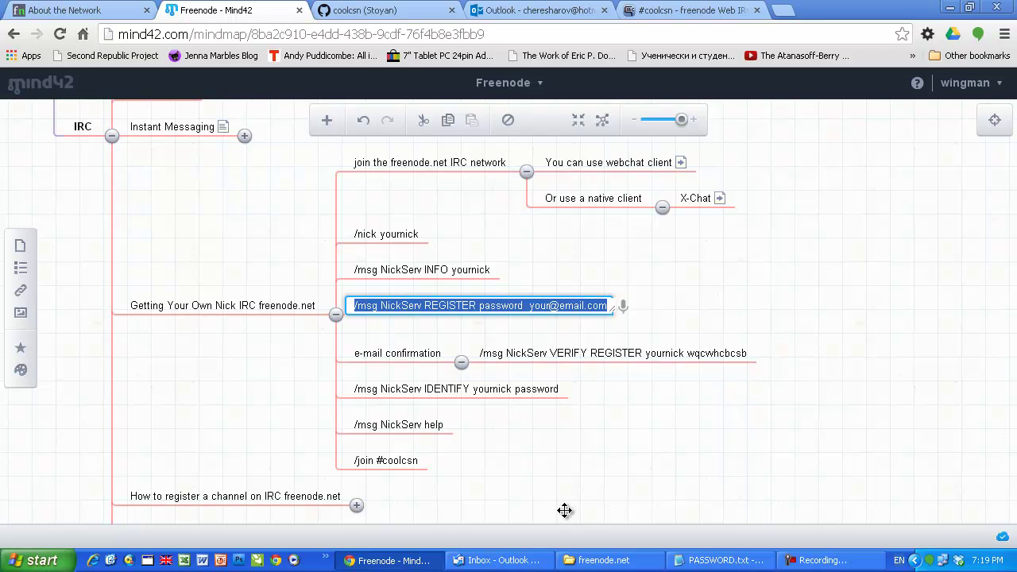
click(645, 23)
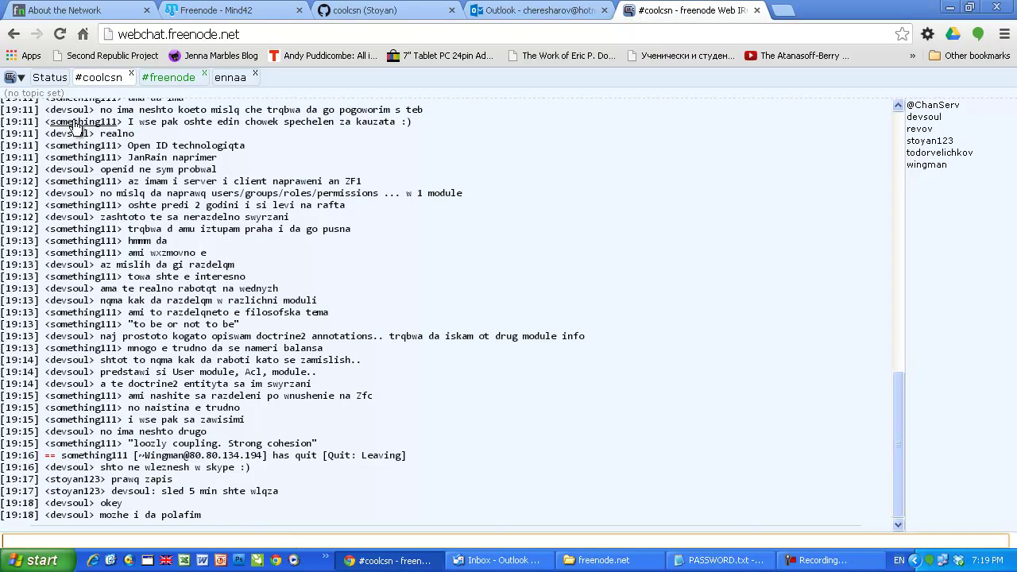
Step: Paste the NickServ REGISTER command into the Status input line, then cut it back out unsent
click(51, 78)
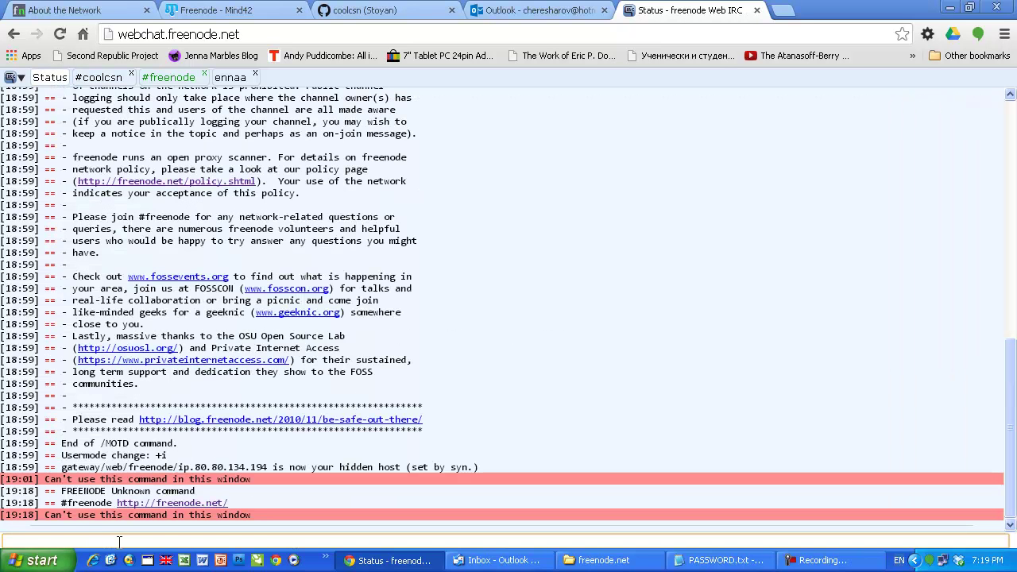
key(ctrl+v)
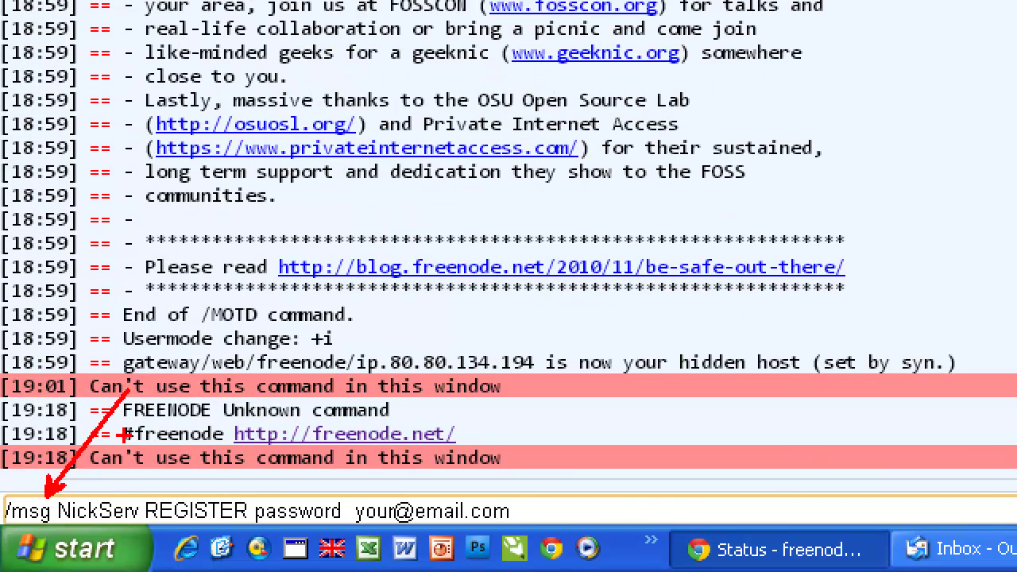
drag(107, 492, 215, 365)
drag(199, 502, 358, 311)
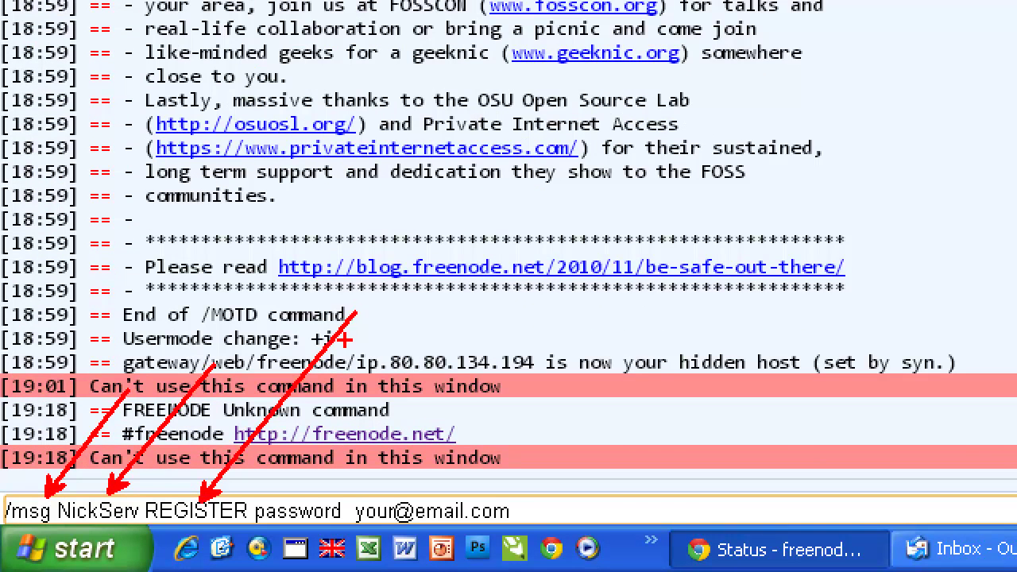
drag(305, 499, 362, 326)
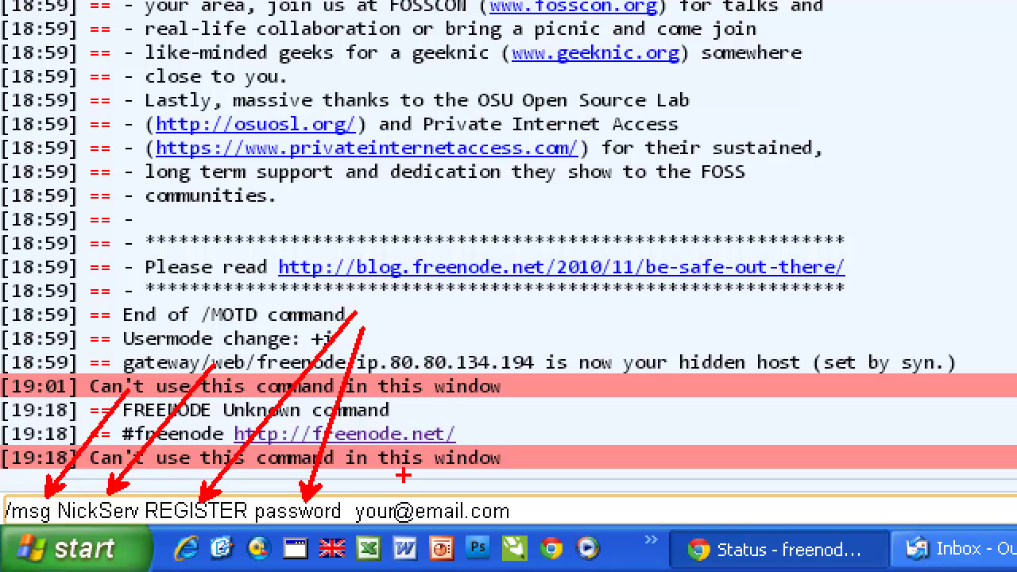
mouse_move(354, 505)
mouse_down()
mouse_move(348, 527)
mouse_move(539, 513)
mouse_move(402, 493)
mouse_move(353, 499)
mouse_up()
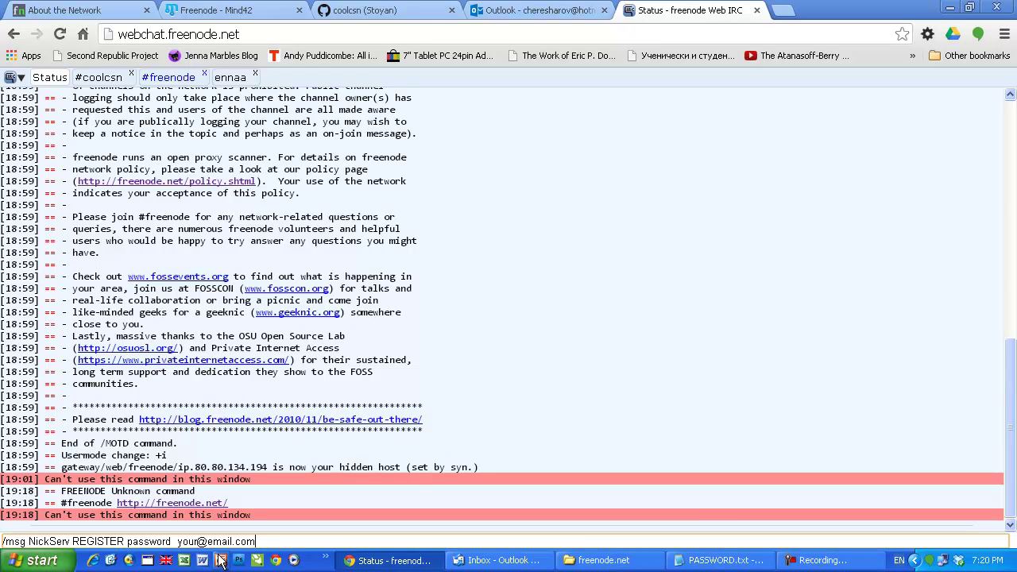
drag(262, 541, 2, 541)
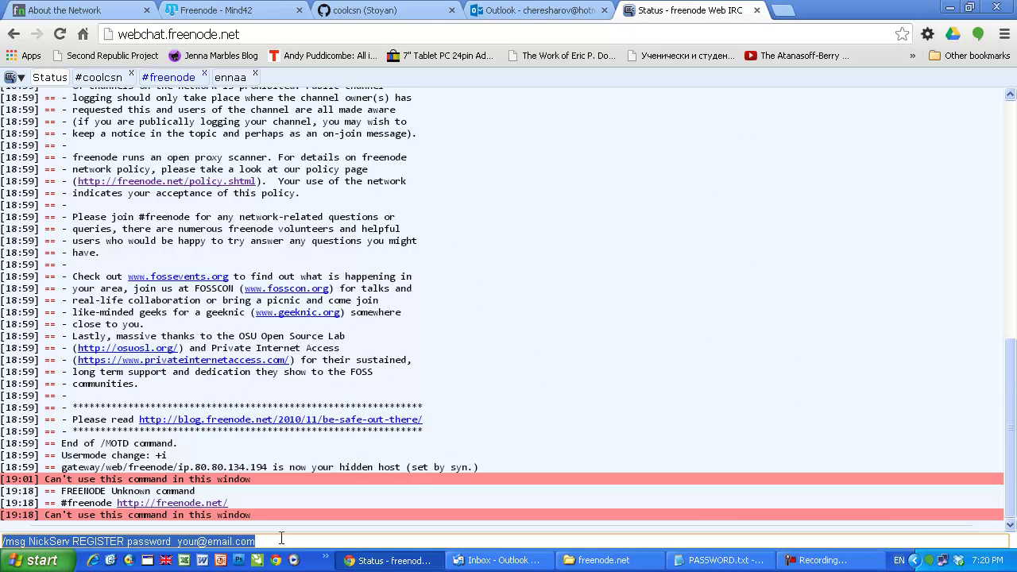
key(ctrl+x)
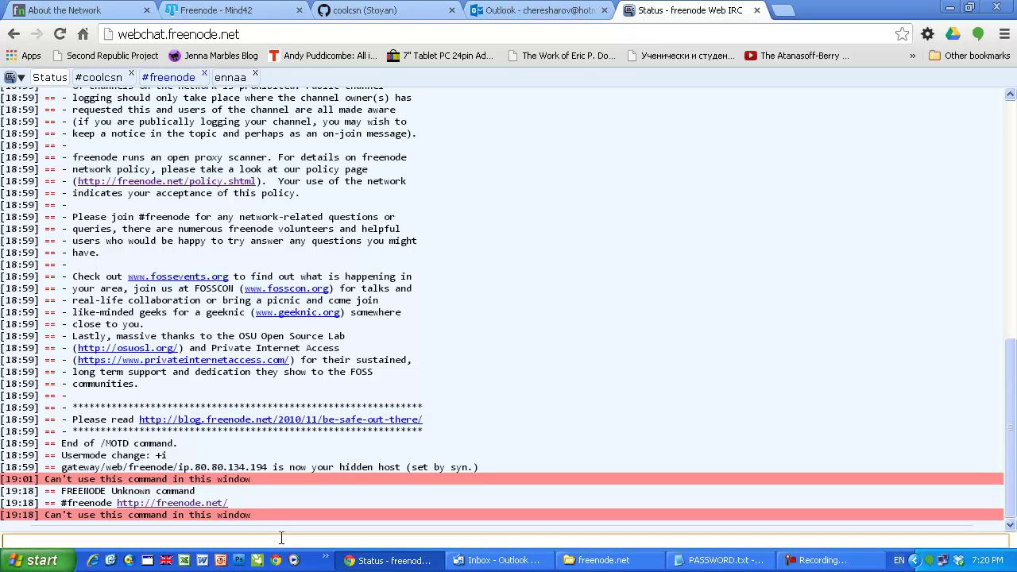
Step: Select the VERIFY REGISTER step in Mind42 and bring up the freenode Nickname Registration email
click(208, 13)
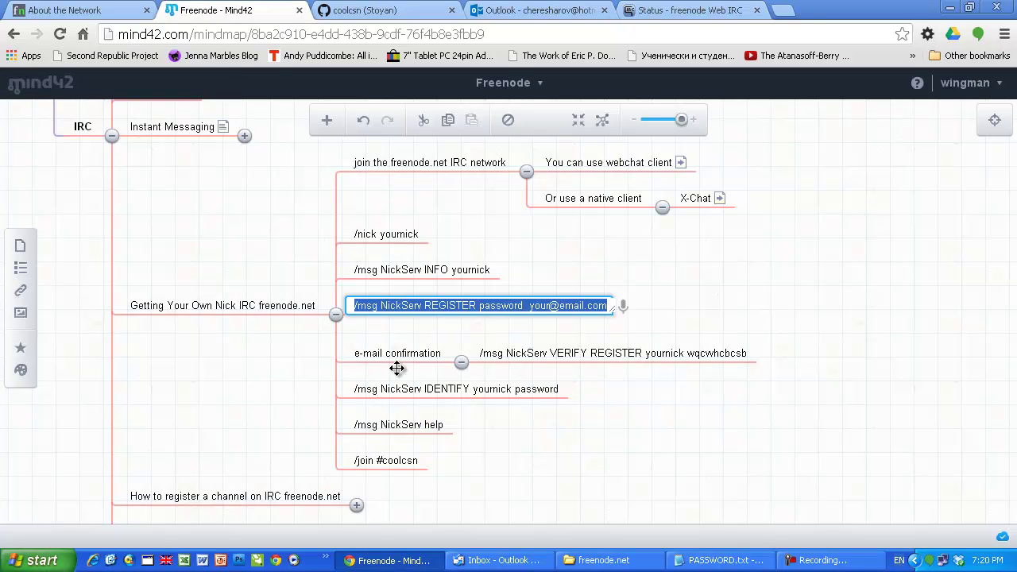
click(589, 355)
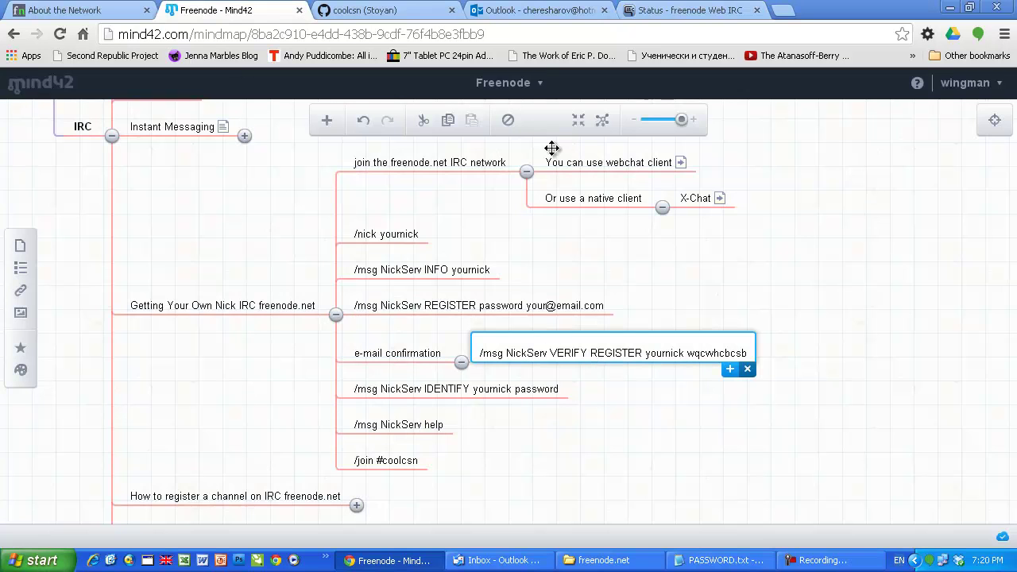
click(544, 11)
click(548, 420)
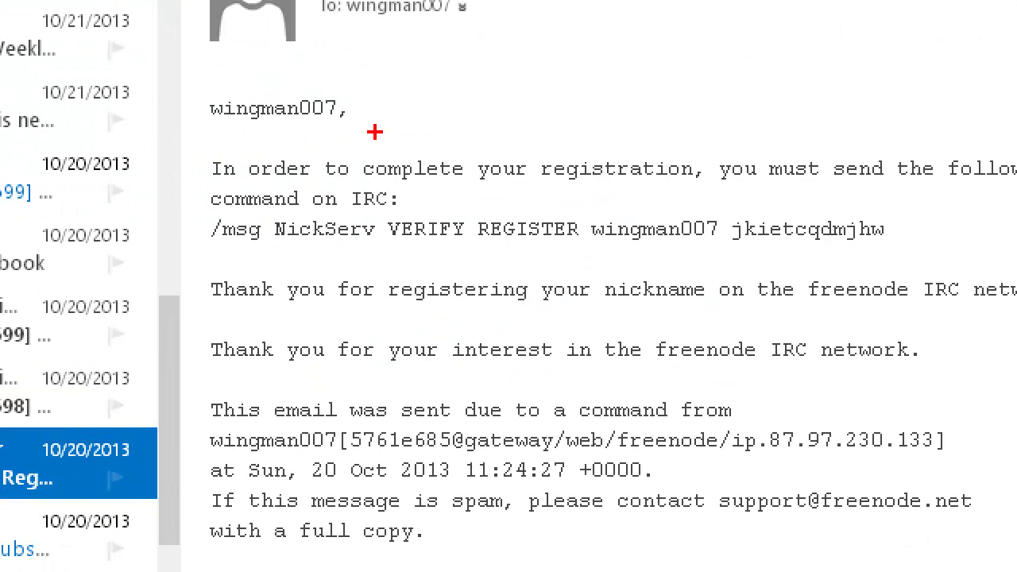
drag(341, 98, 441, 54)
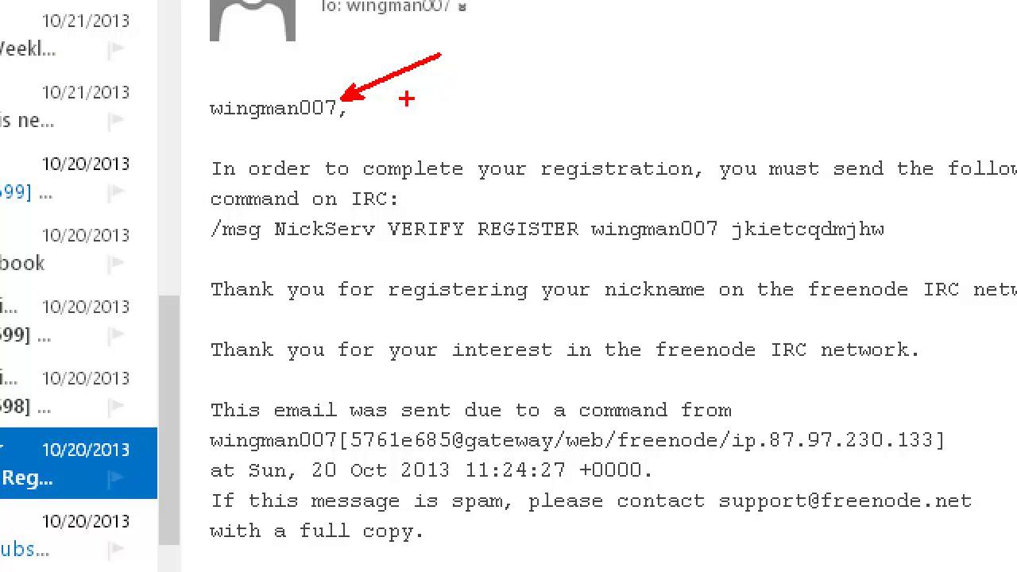
mouse_move(206, 92)
mouse_down()
mouse_move(199, 129)
mouse_move(354, 123)
mouse_move(321, 91)
mouse_move(209, 91)
mouse_up()
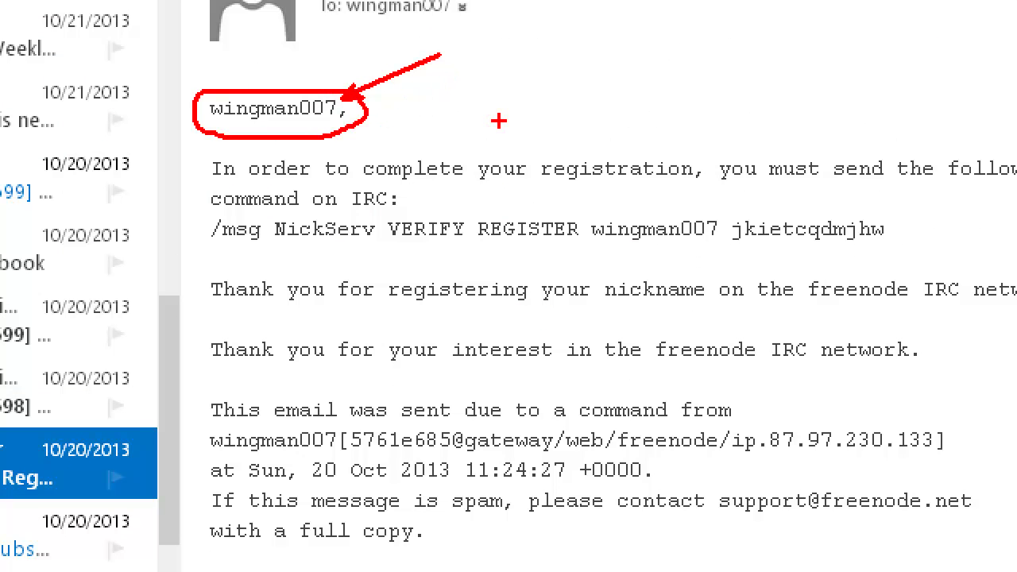
key(Escape)
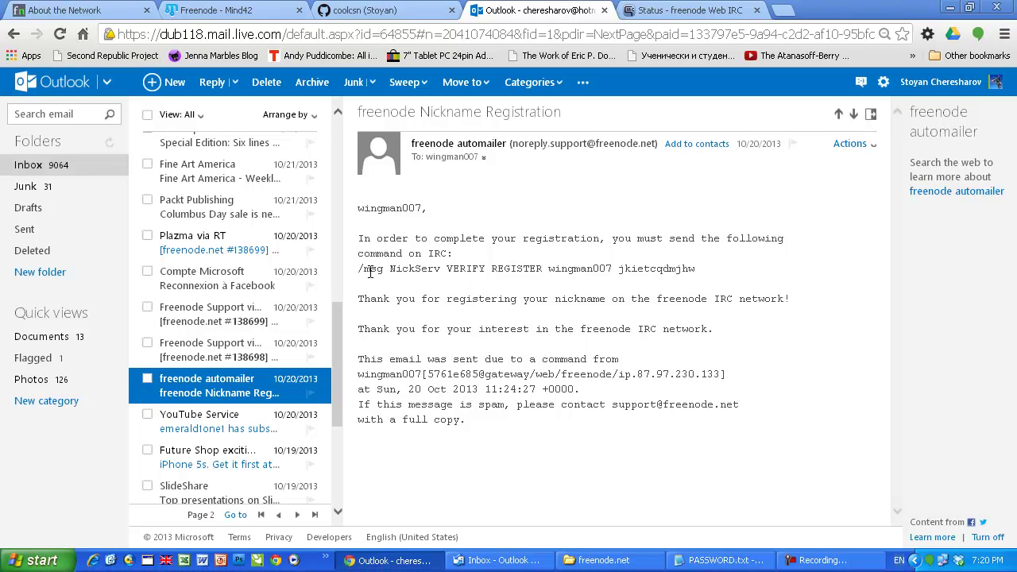
key(ctrl+1)
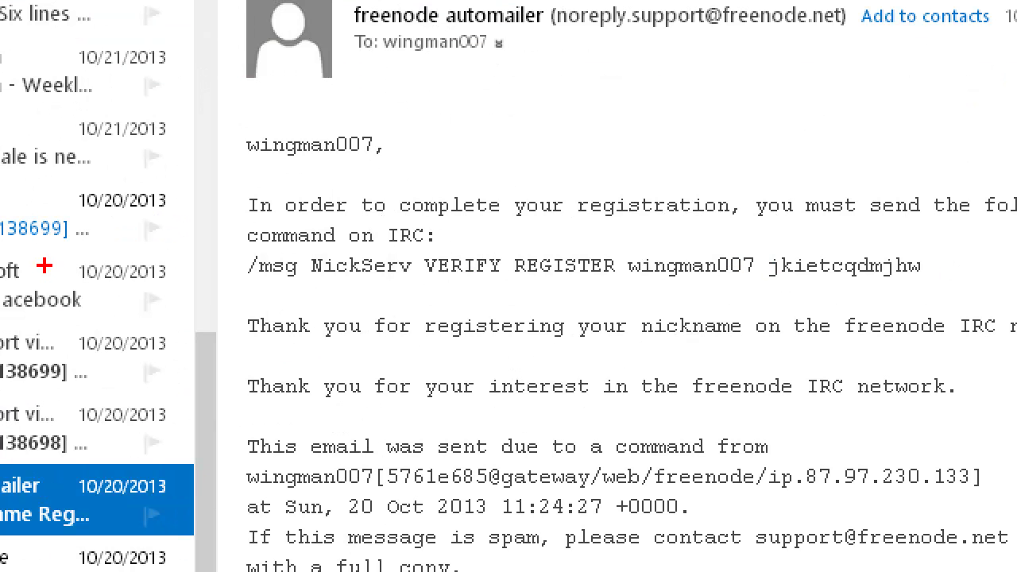
mouse_move(239, 252)
mouse_down()
mouse_move(239, 284)
mouse_move(749, 287)
mouse_move(944, 254)
mouse_move(566, 244)
mouse_move(242, 252)
mouse_up()
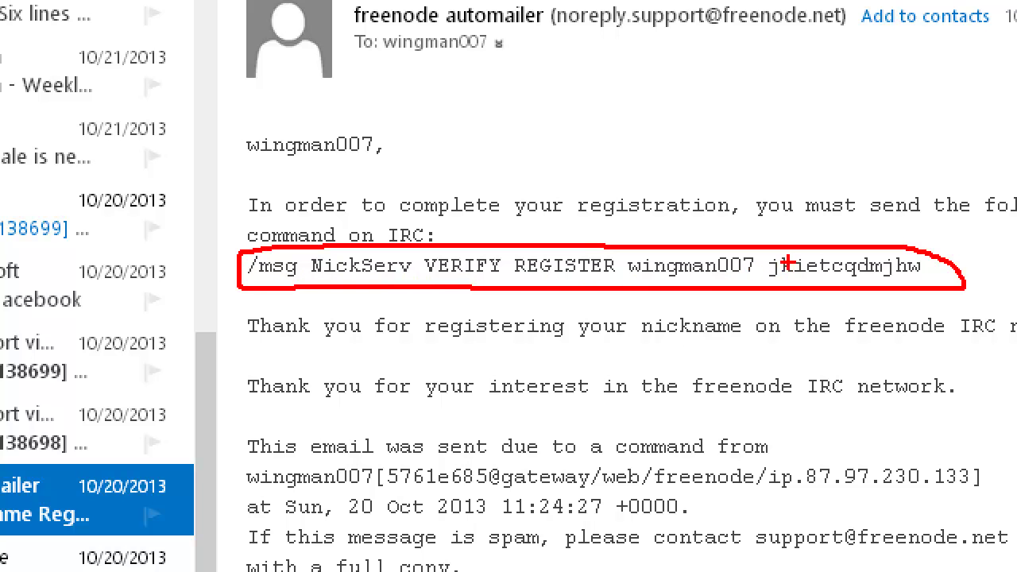
mouse_move(772, 257)
mouse_down()
mouse_move(759, 270)
mouse_move(861, 285)
mouse_move(945, 264)
mouse_move(795, 239)
mouse_up()
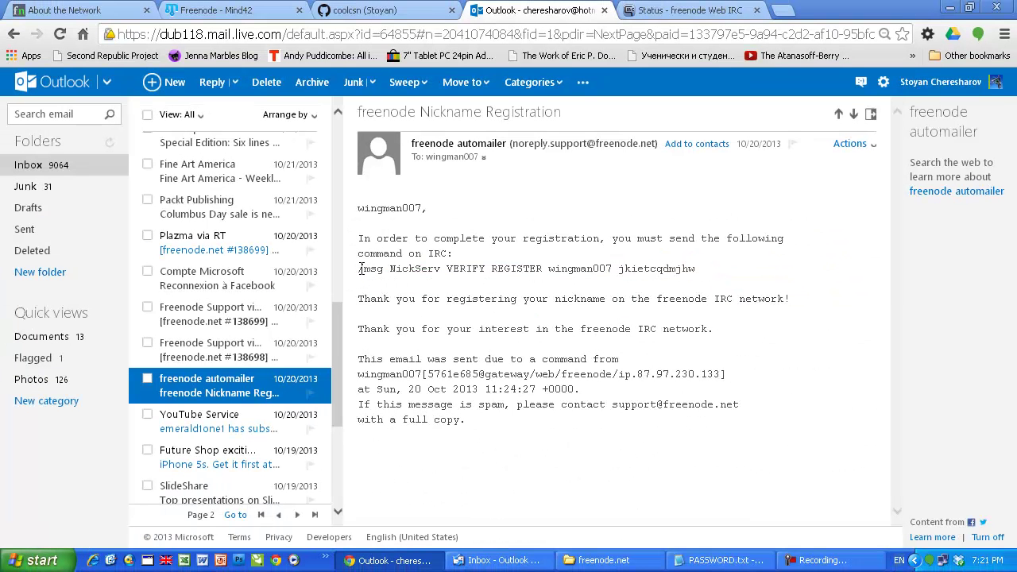
drag(249, 266, 847, 267)
drag(659, 269, 701, 278)
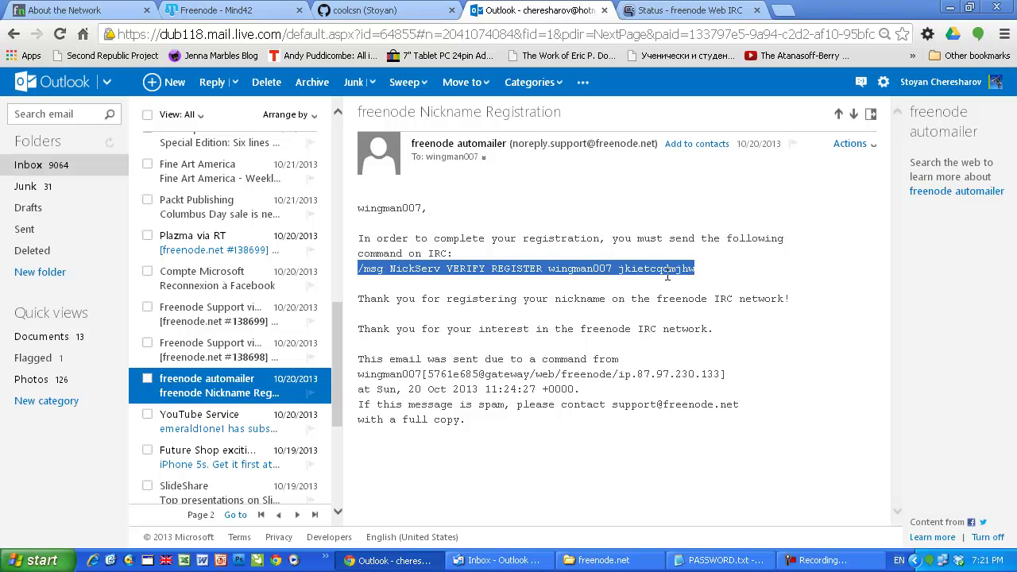
click(624, 270)
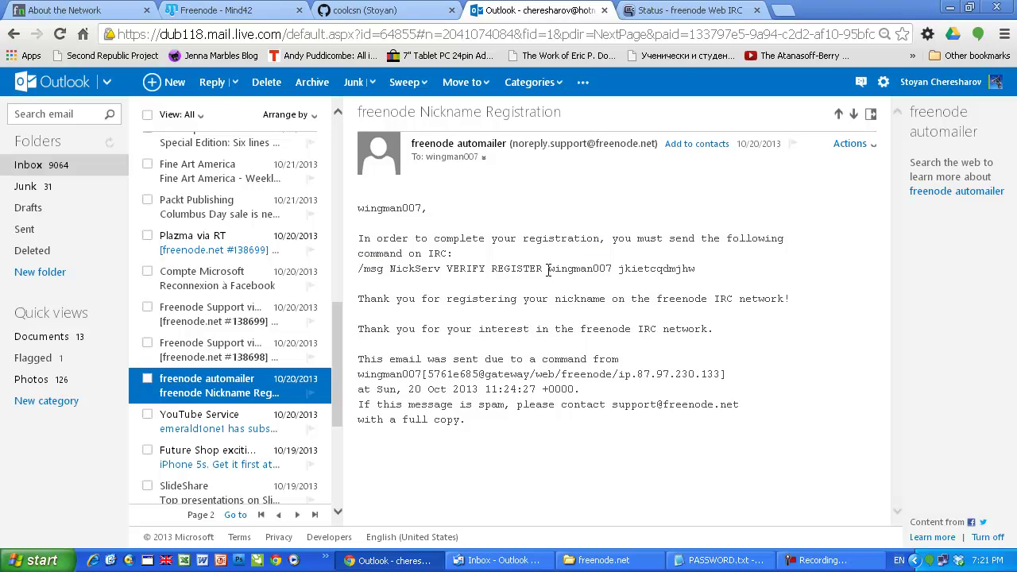
drag(550, 271, 705, 277)
click(622, 271)
drag(622, 270, 683, 278)
click(646, 269)
drag(623, 268, 701, 266)
click(558, 269)
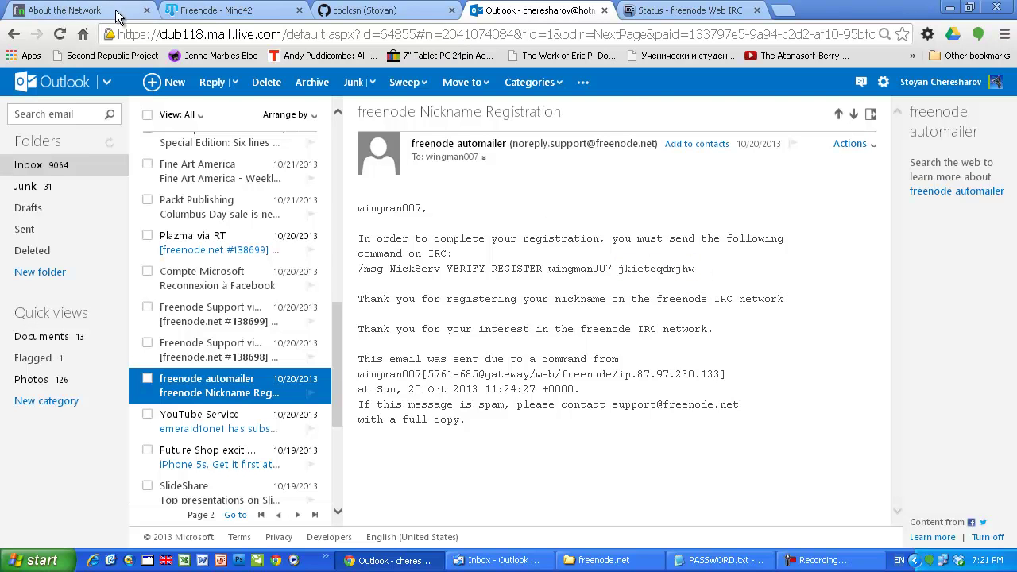
Step: Paste and then clear the VERIFY command in the Status input, then select Mind42's IDENTIFY step
click(690, 10)
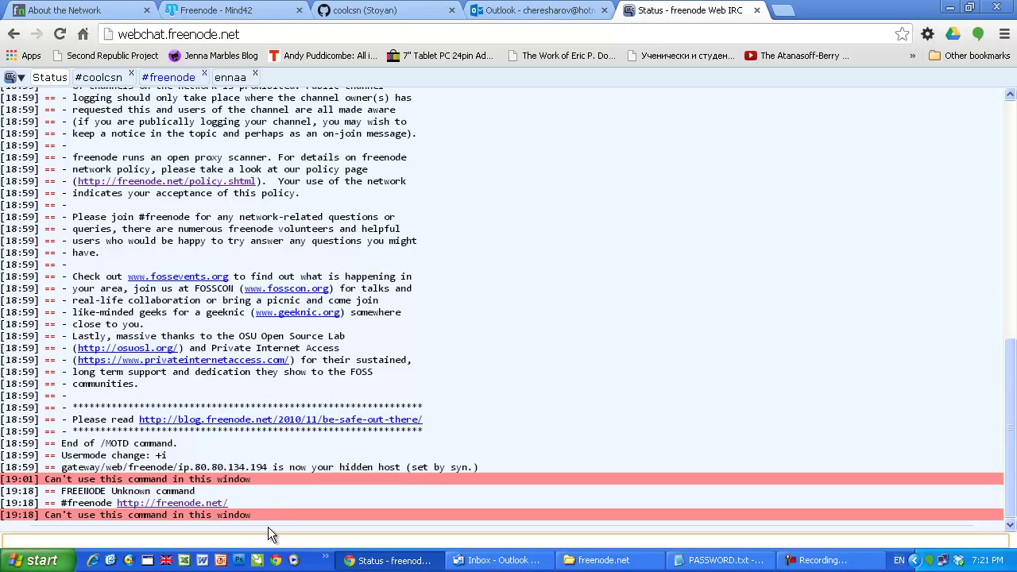
key(ctrl+v)
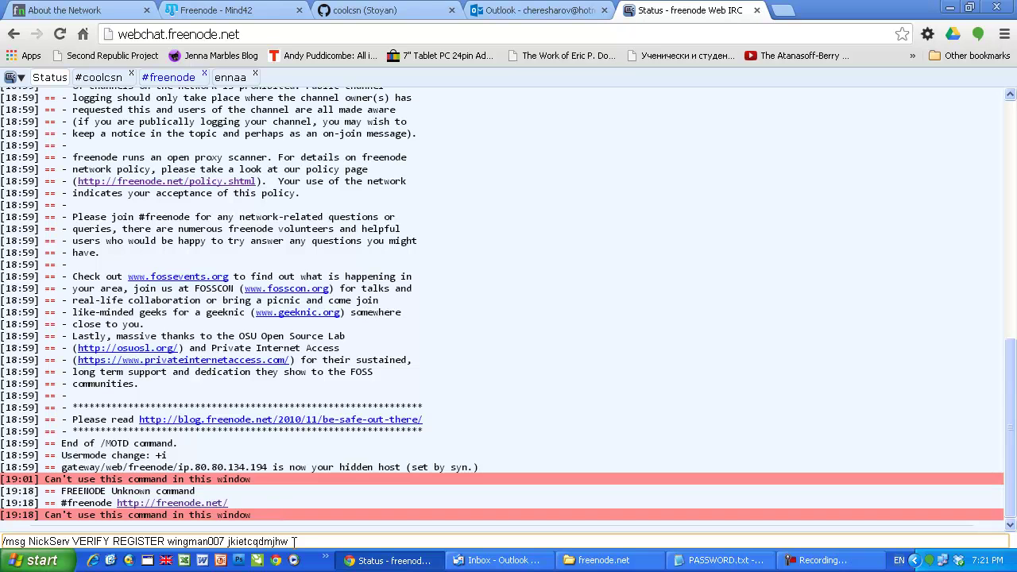
drag(167, 541, 1, 542)
key(ctrl+x)
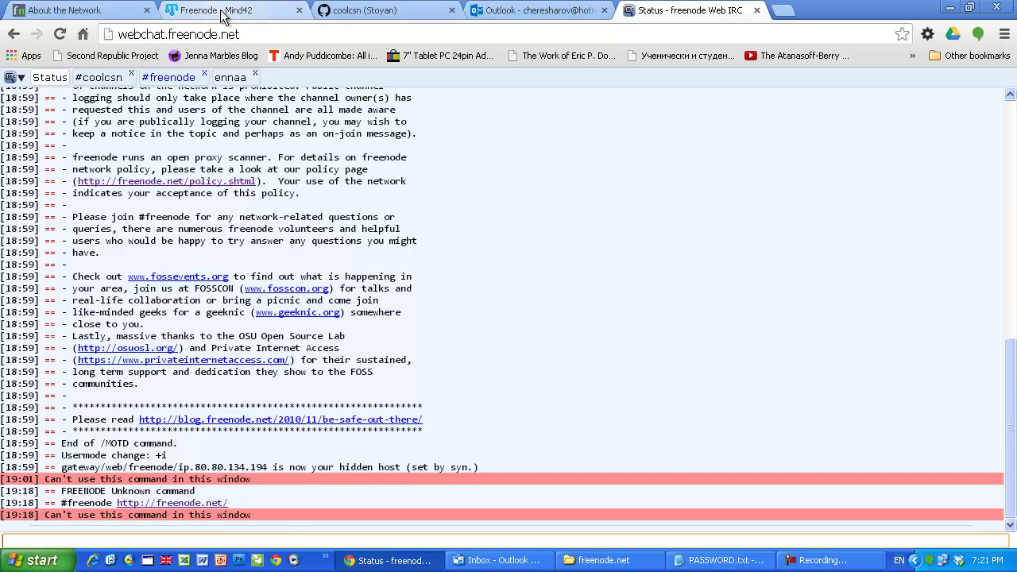
click(215, 9)
click(478, 394)
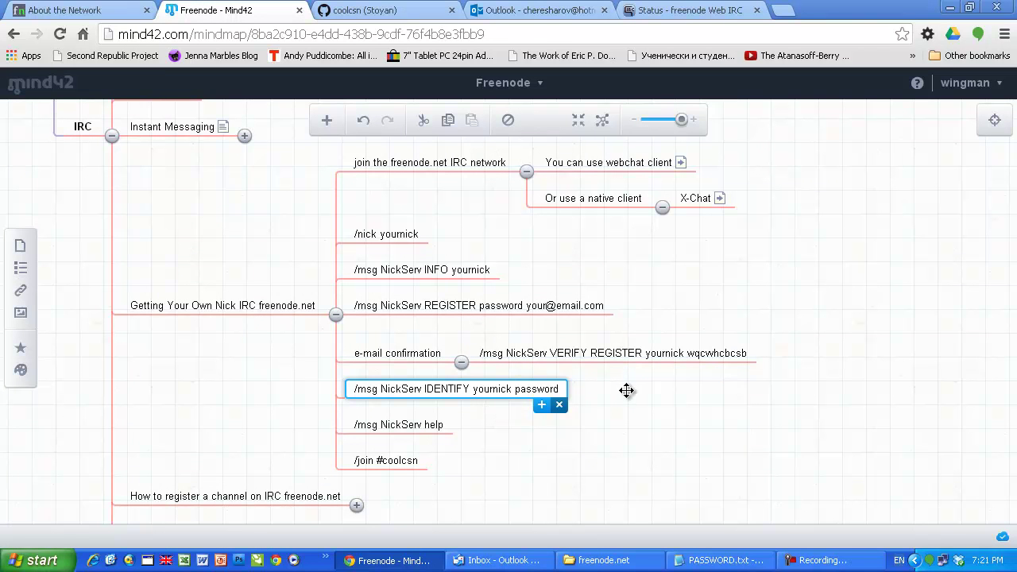
Step: Open the IDENTIFY step in Mind42 and select its '/msg NickServ IDENTIFY yournick password' text
click(675, 11)
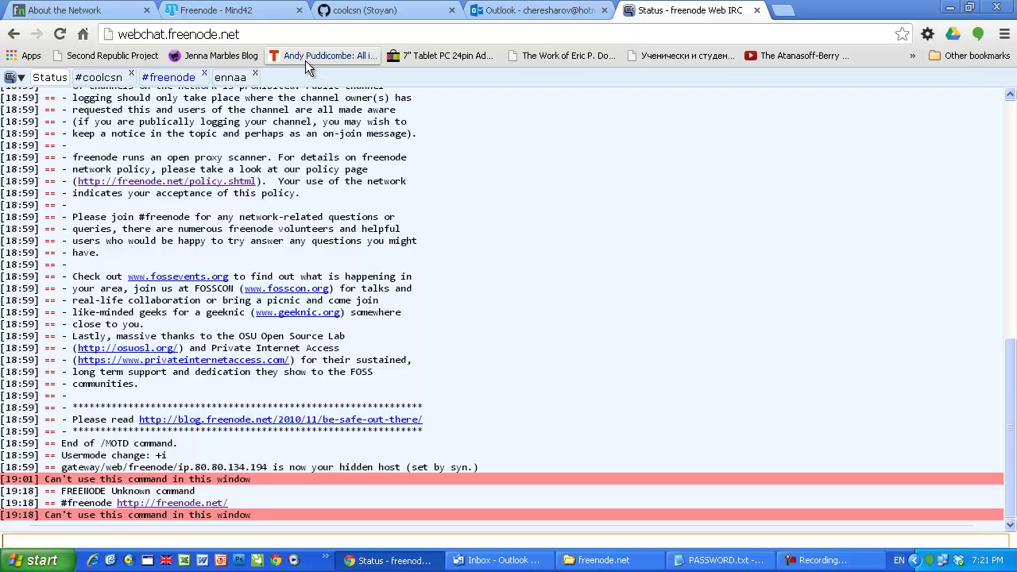
click(233, 16)
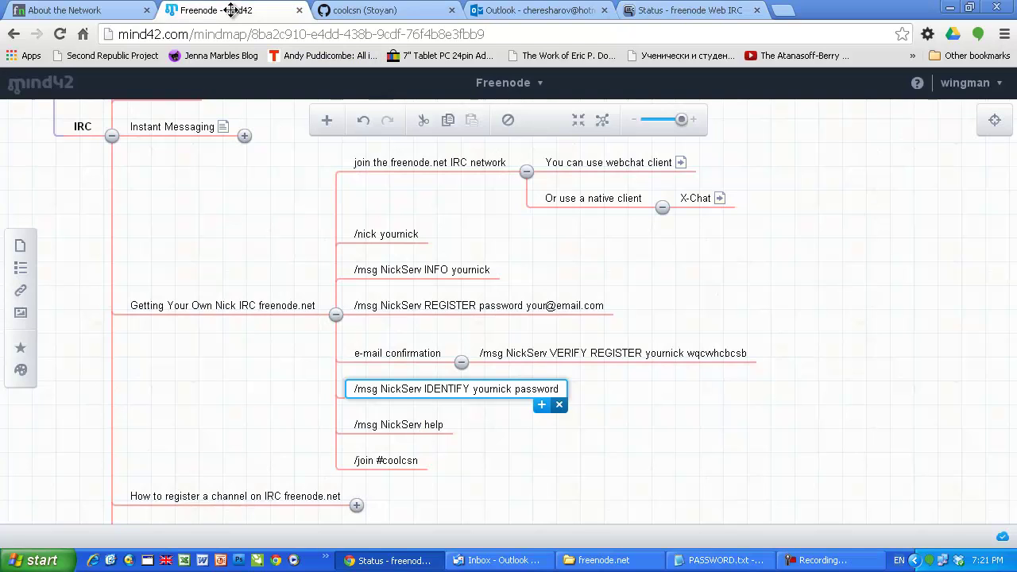
double_click(396, 388)
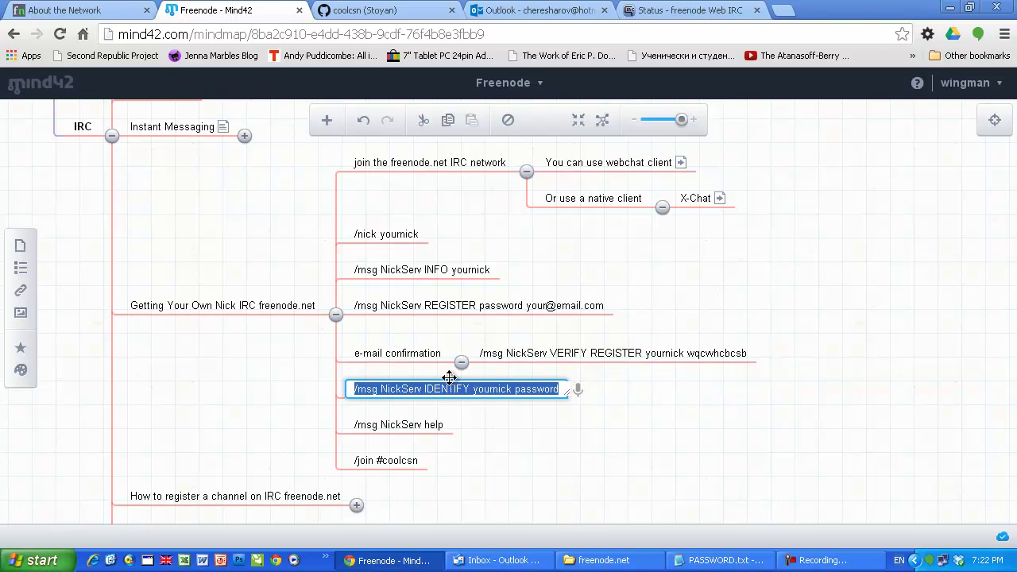
click(356, 389)
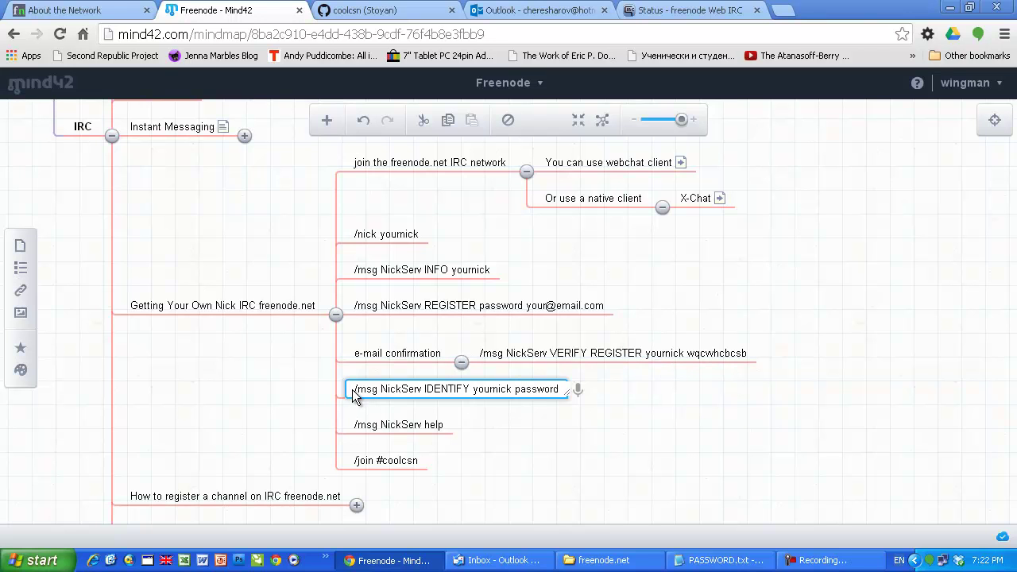
drag(355, 389, 567, 390)
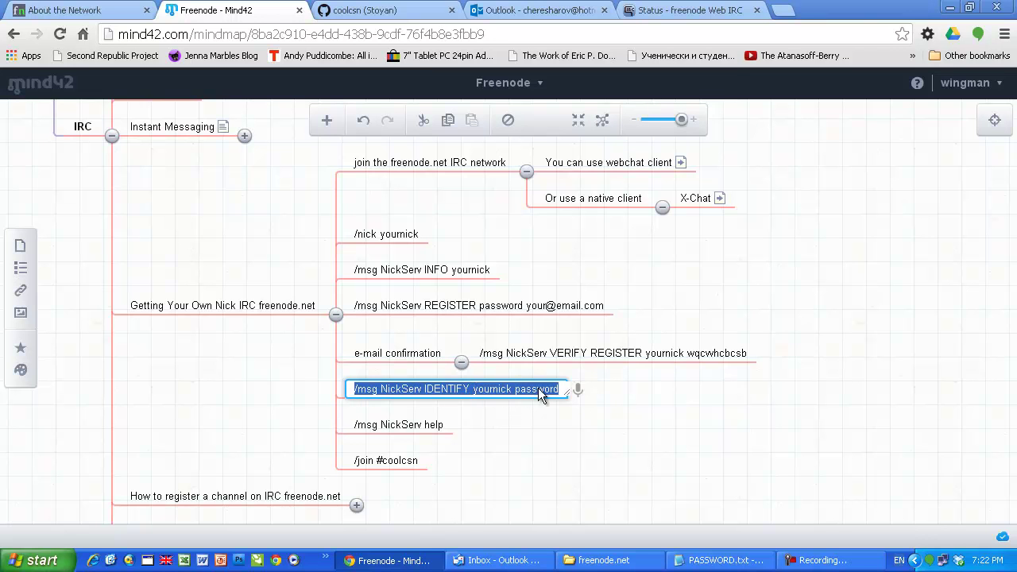
Step: Paste '/msg NickServ IDENTIFY yournick password' into the Status input line and select it
click(688, 16)
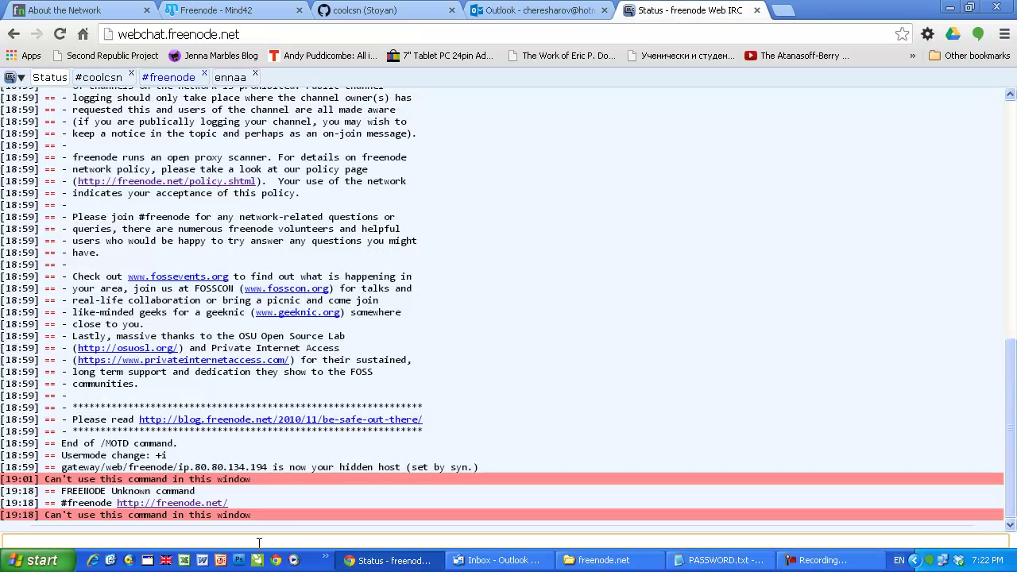
key(ctrl+v)
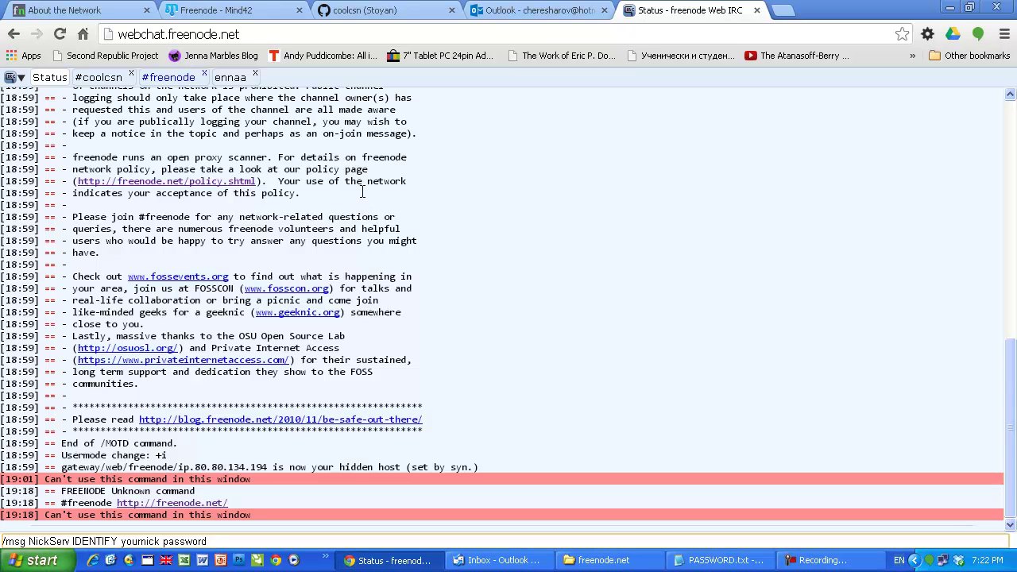
drag(208, 541, 2, 540)
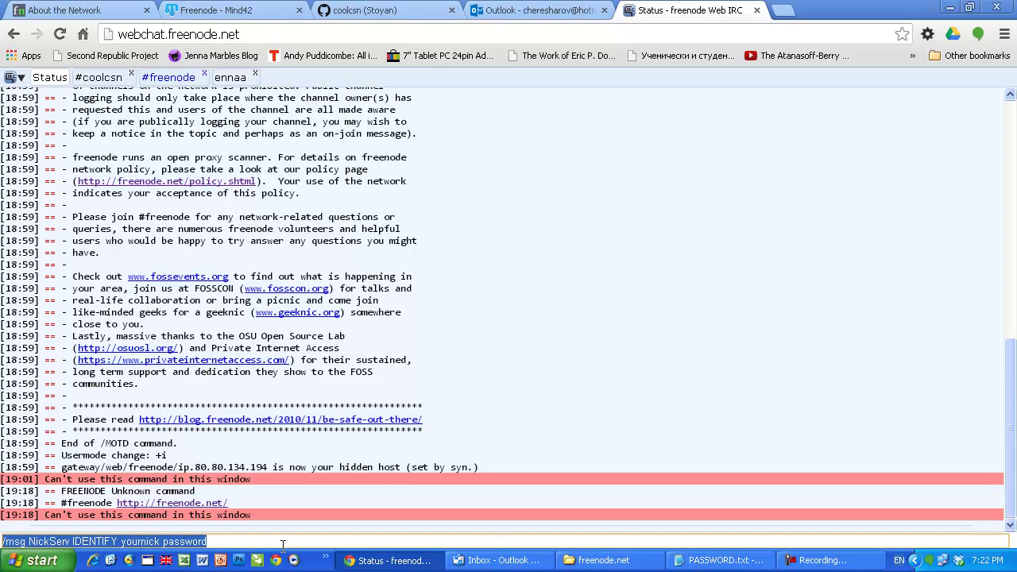
Step: Copy the '/msg NickServ help' step from Mind42 and send it in the Status window
click(259, 13)
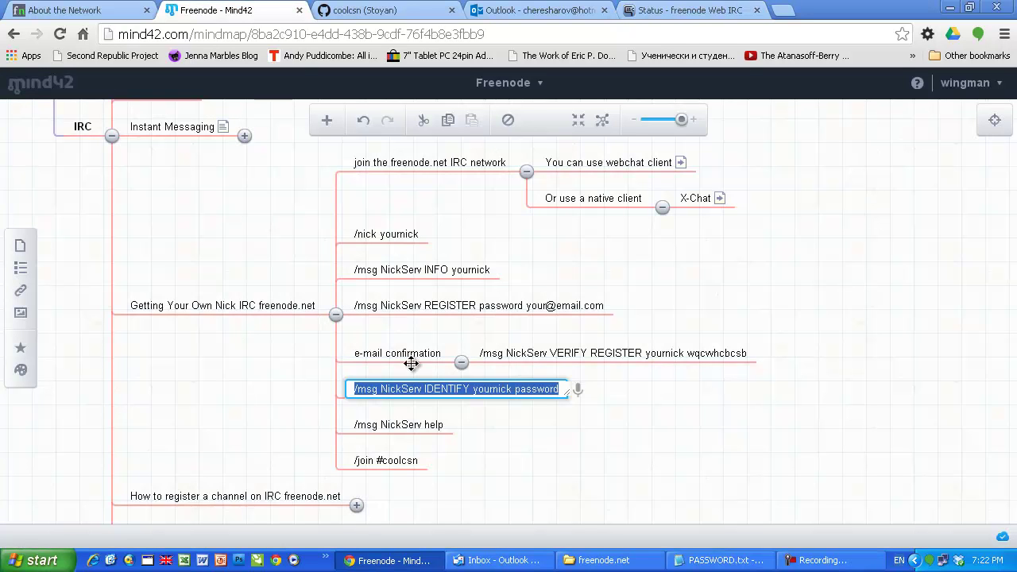
click(408, 427)
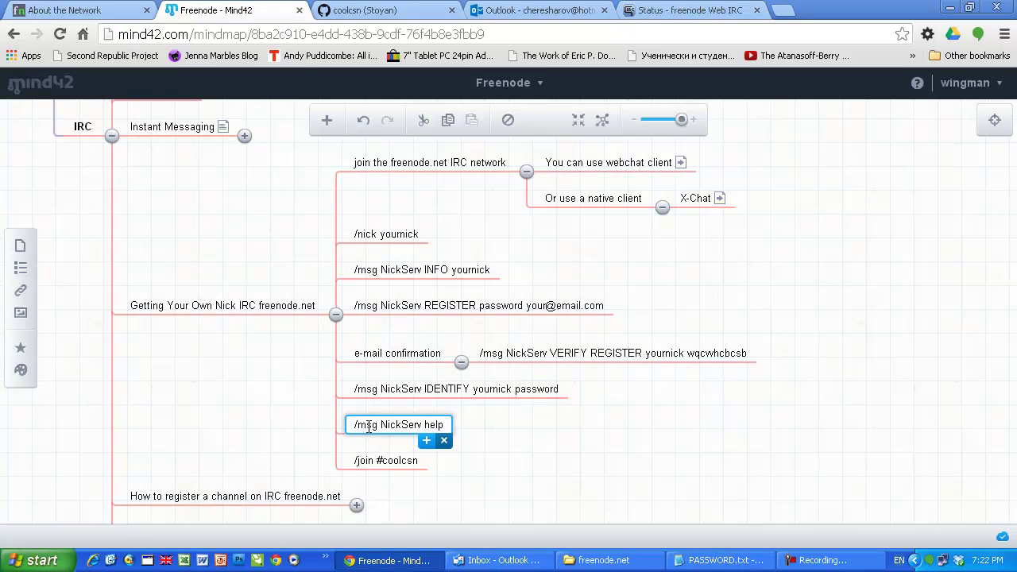
click(368, 427)
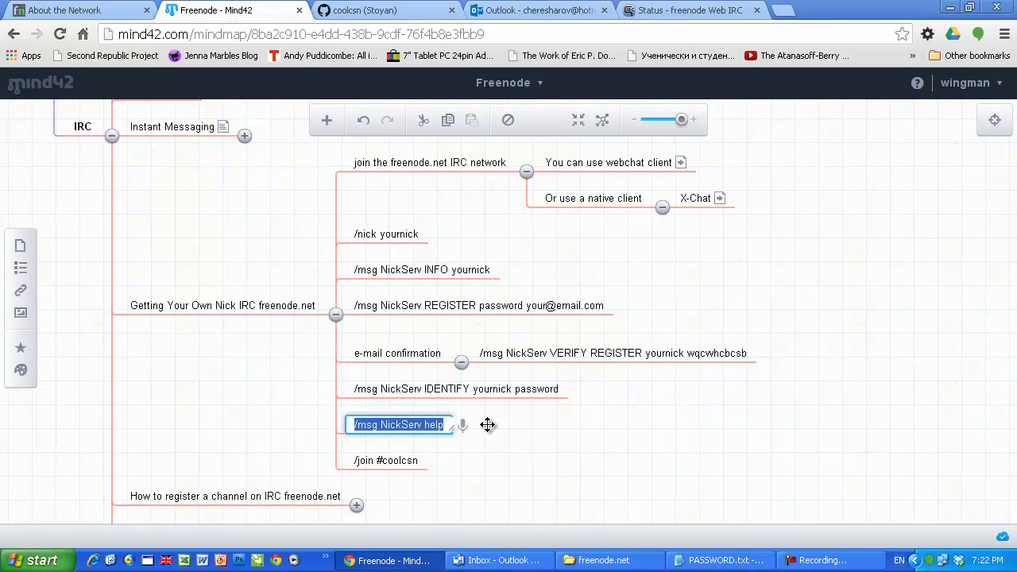
click(683, 9)
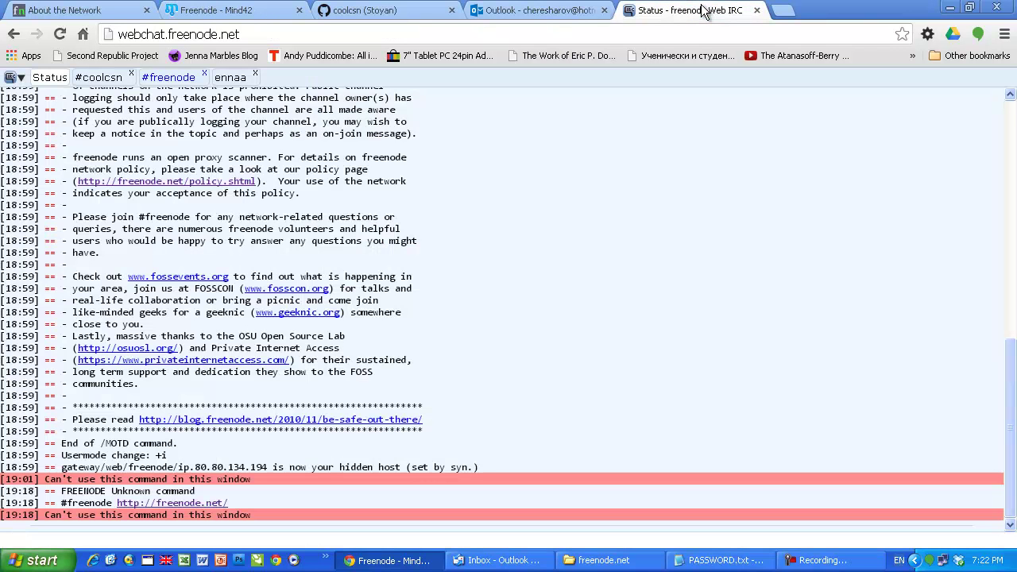
key(ctrl+v)
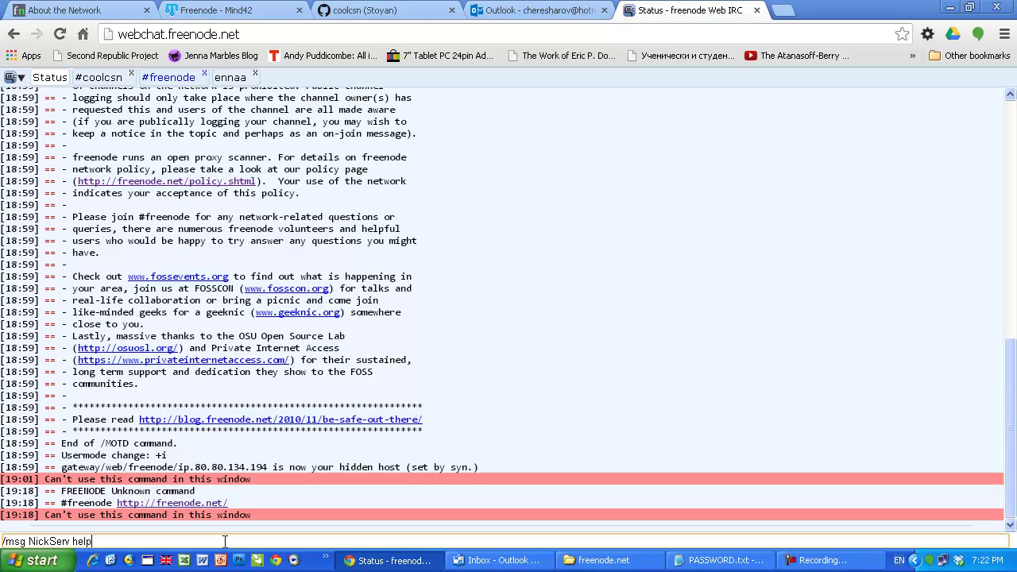
key(Return)
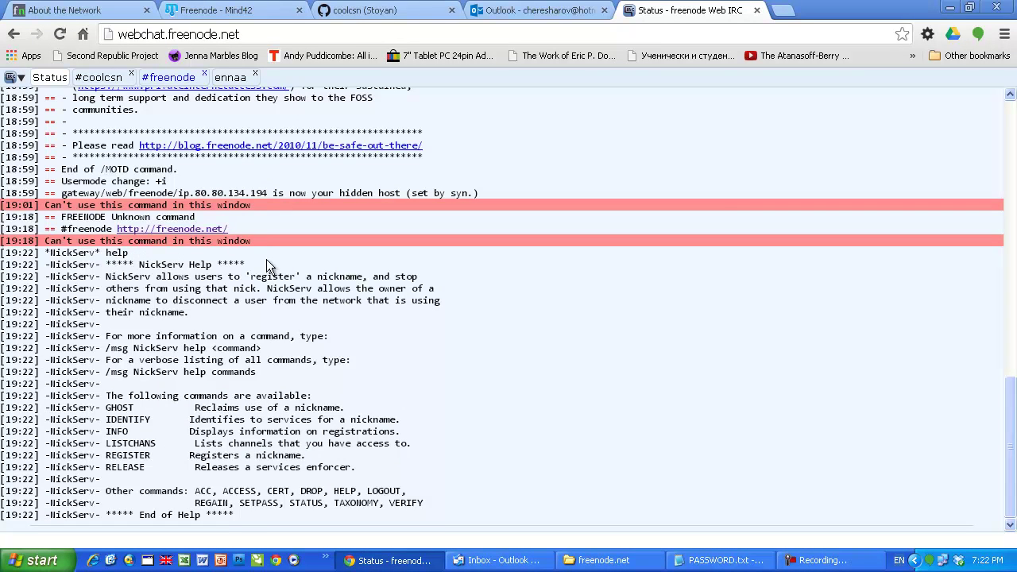
click(215, 9)
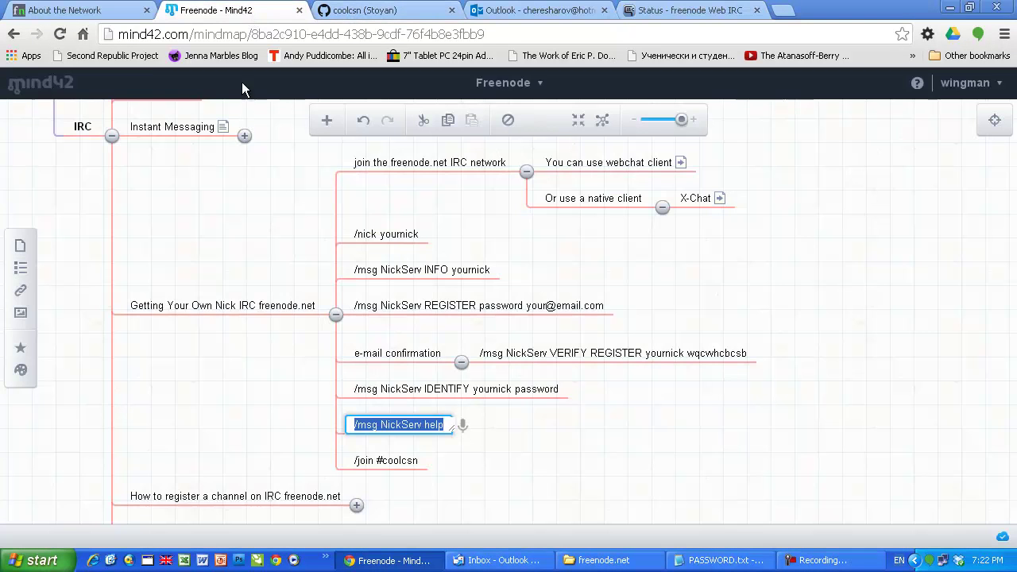
Step: Send '/join #coolcsn' copied from Mind42, then view the #coolcsn channel and its members
double_click(383, 462)
key(ctrl+c)
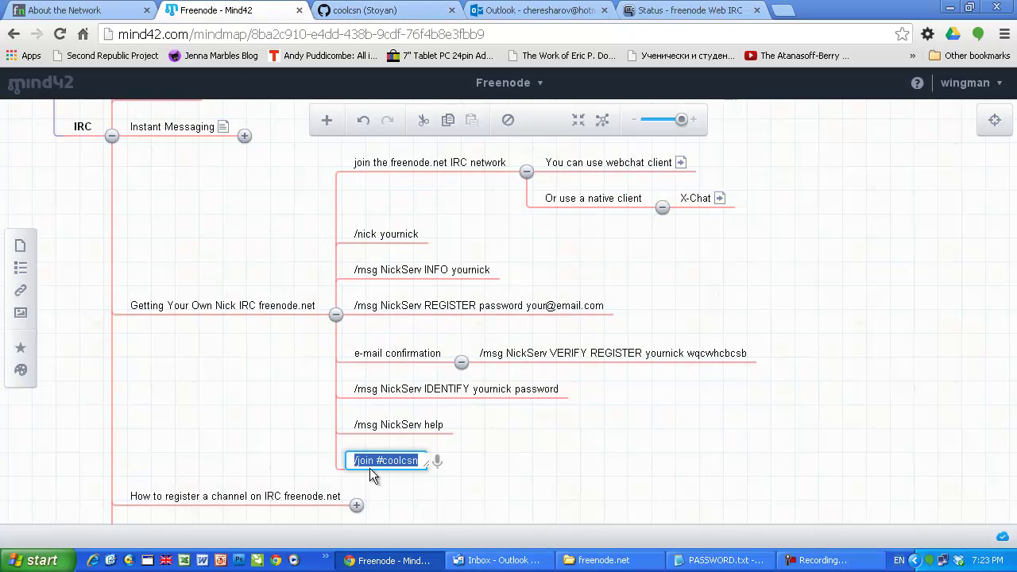
click(679, 11)
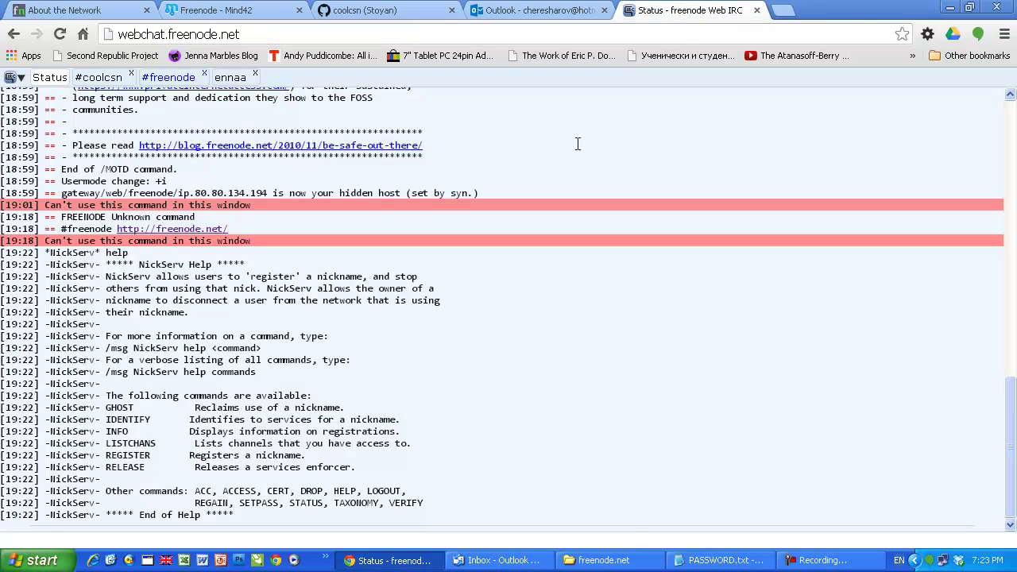
click(230, 540)
key(ctrl+v)
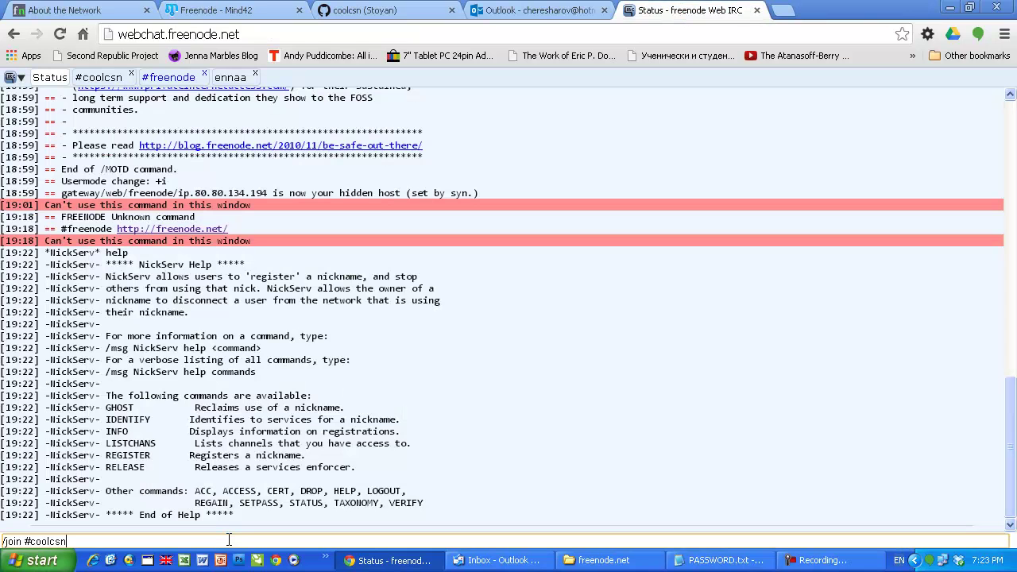
key(Return)
click(111, 82)
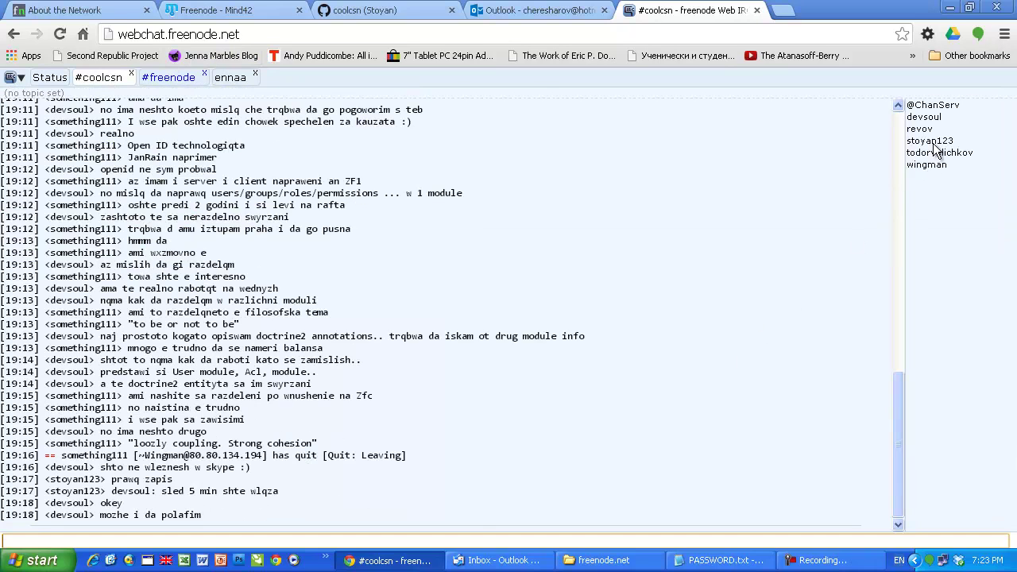
drag(958, 135, 987, 112)
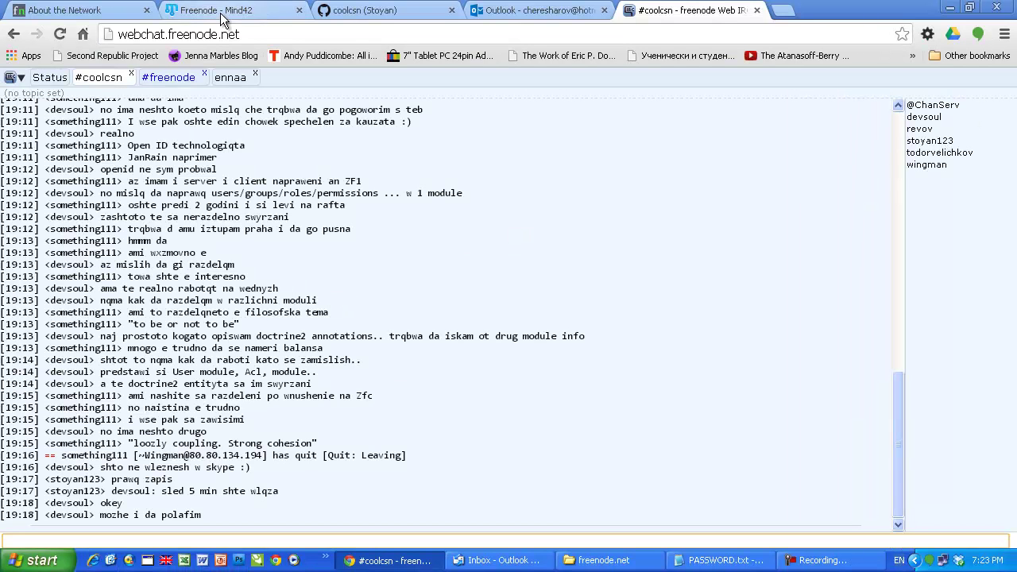
click(222, 16)
click(651, 279)
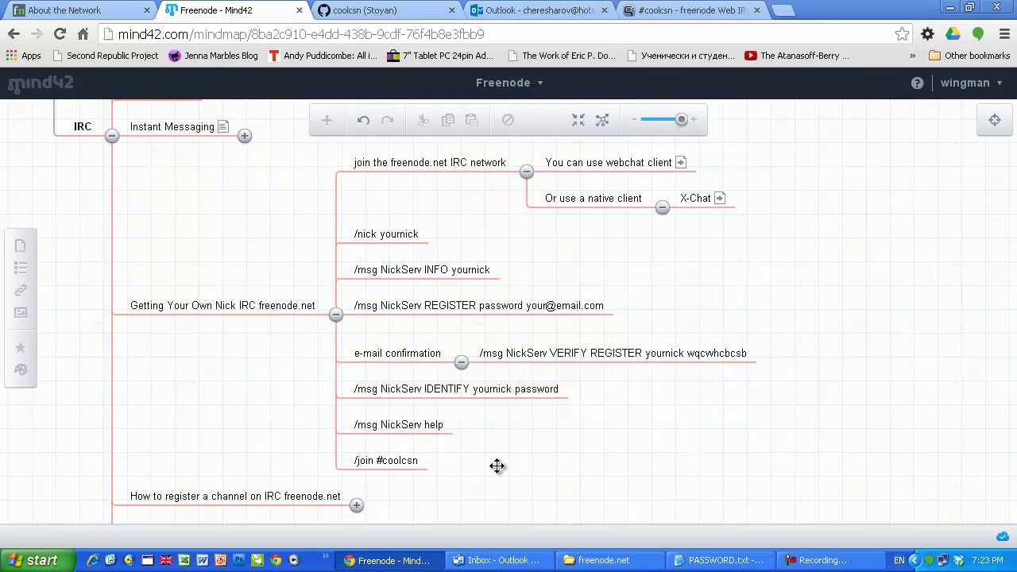
mouse_move(497, 460)
mouse_down()
mouse_move(502, 444)
mouse_move(494, 454)
mouse_up()
click(355, 491)
click(480, 324)
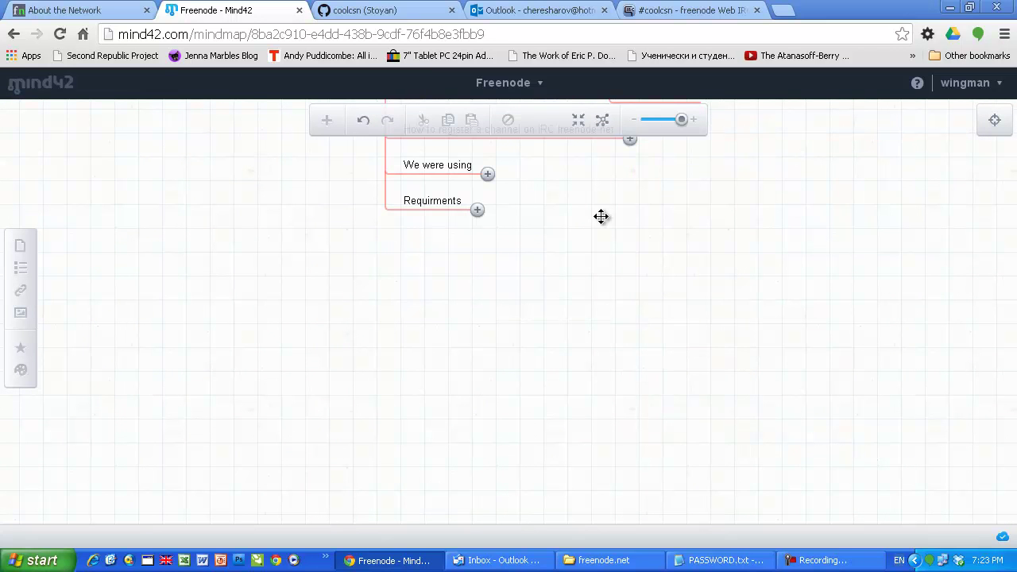
scroll(463, 356, up, 3)
scroll(438, 358, up, 2)
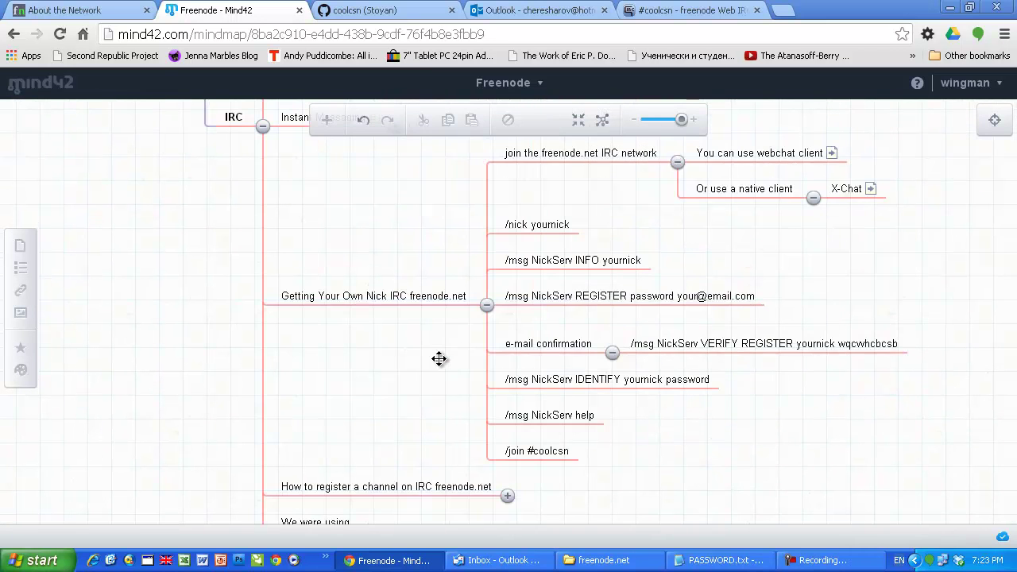
scroll(402, 245, up, 1)
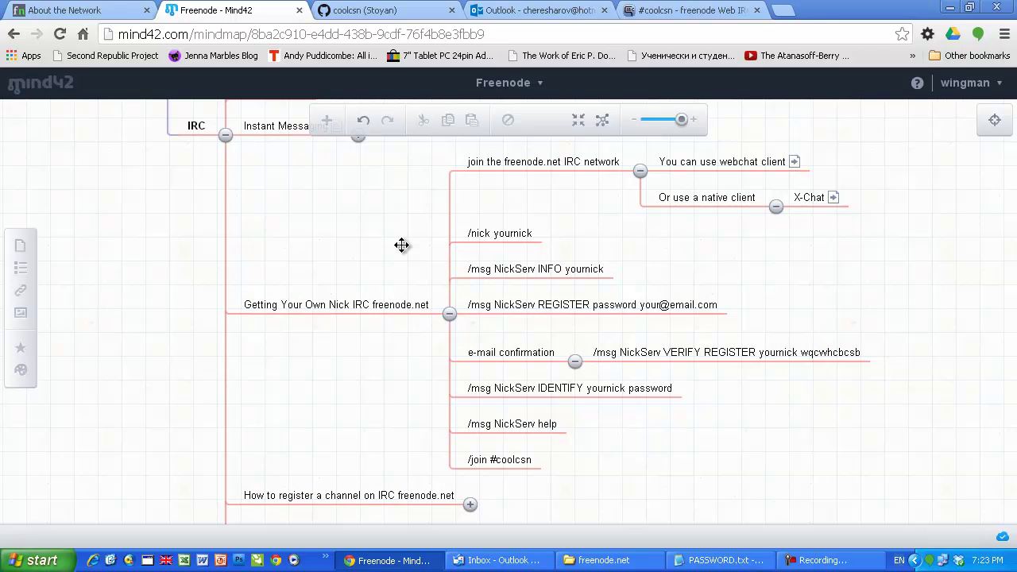